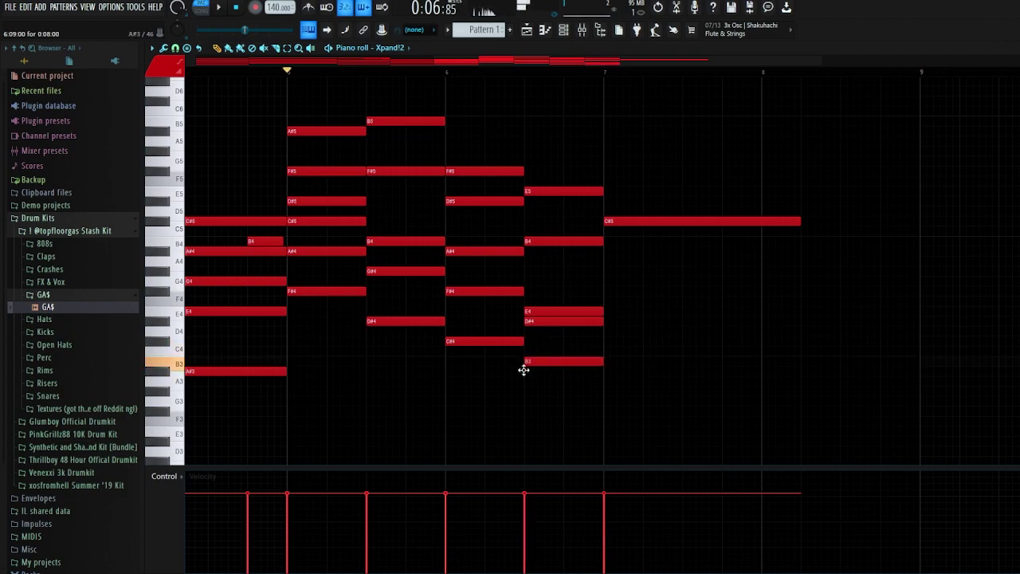
Play back the chord progression and shift the final chord's F#5 note slightly later, so it starts after the C#5
{"action": "key", "text": "space"}
{"action": "left_click_drag", "start_coordinate": [569, 360], "coordinate": [565, 361]}
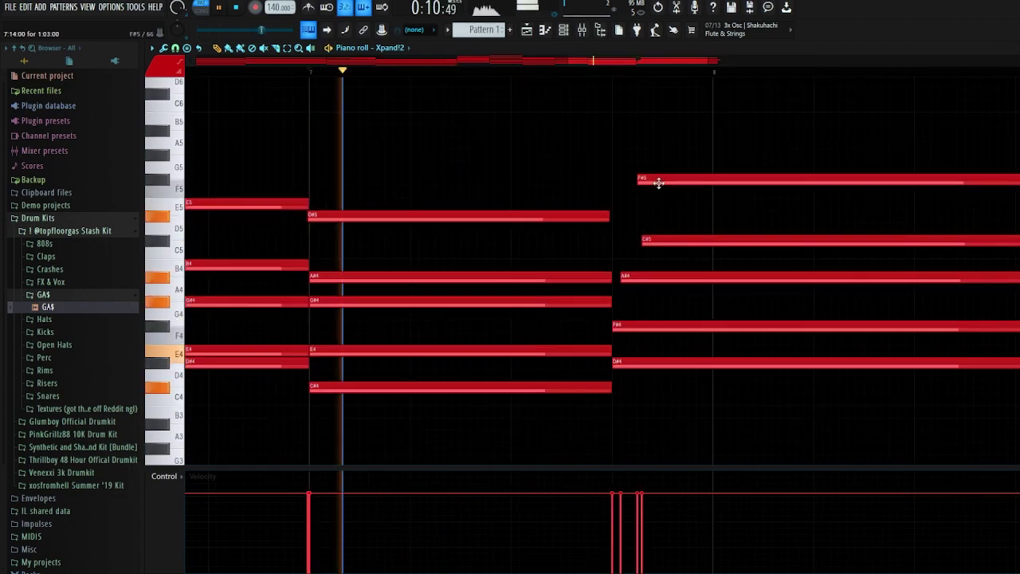
{"action": "left_click_drag", "start_coordinate": [658, 182], "coordinate": [674, 183]}
{"action": "scroll", "coordinate": [636, 291], "scroll_direction": "down", "scroll_amount": 1}
{"action": "scroll", "coordinate": [636, 291], "scroll_direction": "down", "scroll_amount": 3}
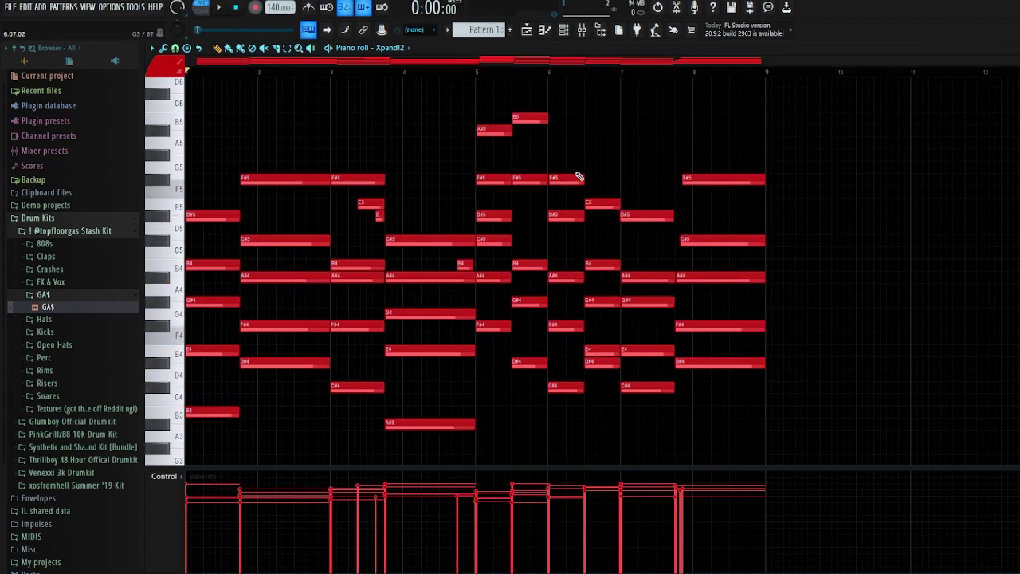
Open the Xpand!2 instrument on the first channel and play the chord pattern through
{"action": "left_click", "coordinate": [563, 30]}
{"action": "left_click", "coordinate": [337, 99]}
{"action": "key", "text": "space"}
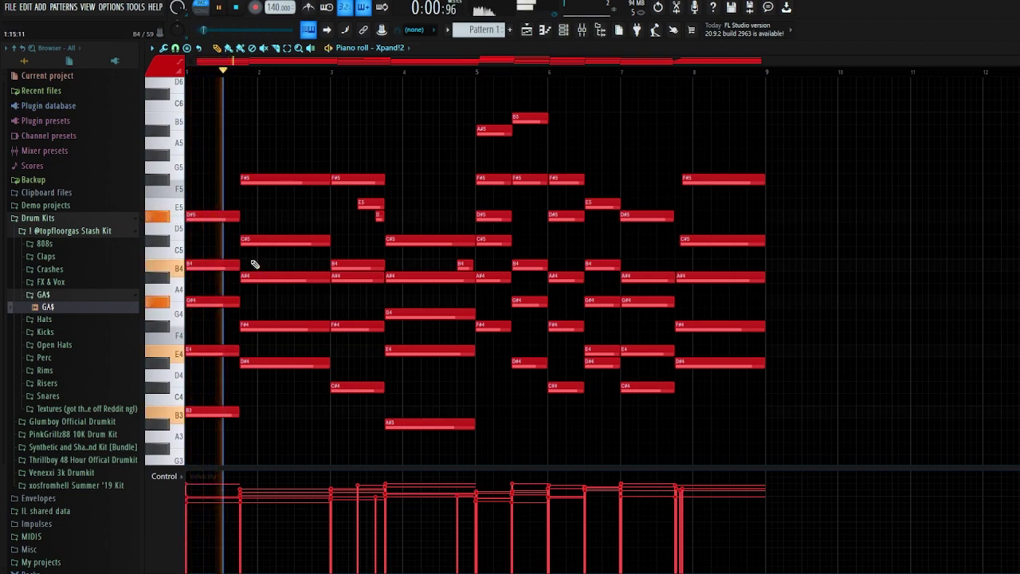
{"action": "scroll", "coordinate": [255, 267], "scroll_direction": "up", "scroll_amount": 2}
{"action": "scroll", "coordinate": [359, 277], "scroll_direction": "down", "scroll_amount": 1}
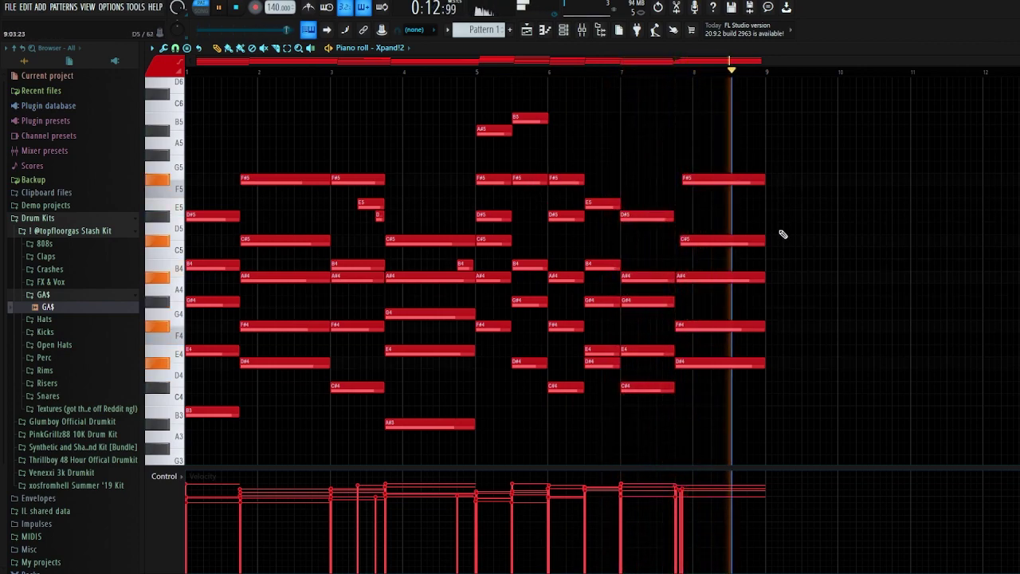
{"action": "key", "text": "space"}
Inspect the patches loaded in the Purity and XV-5080 instruments that layer the chords
{"action": "key", "text": "F6"}
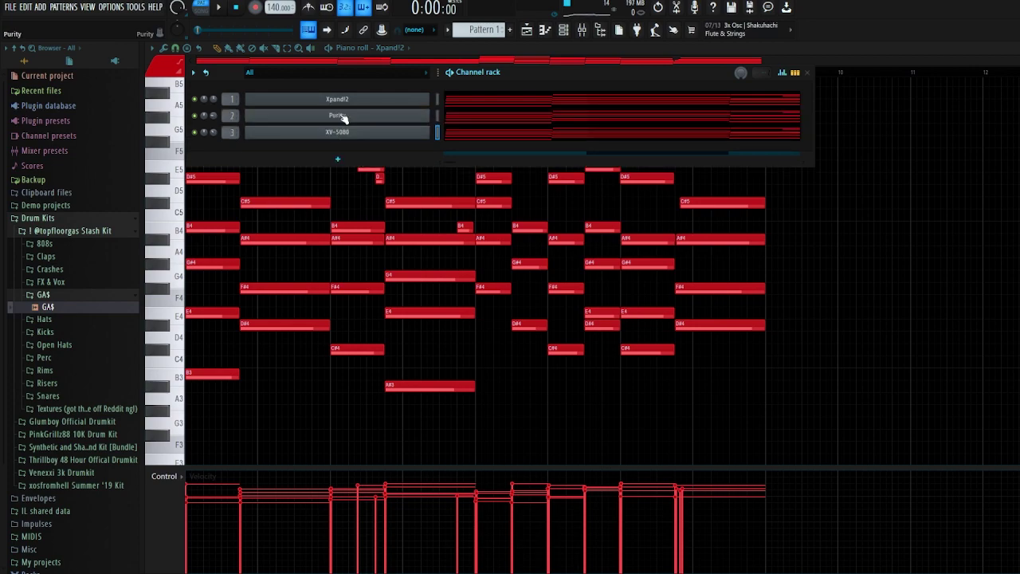
{"action": "left_click", "coordinate": [341, 116]}
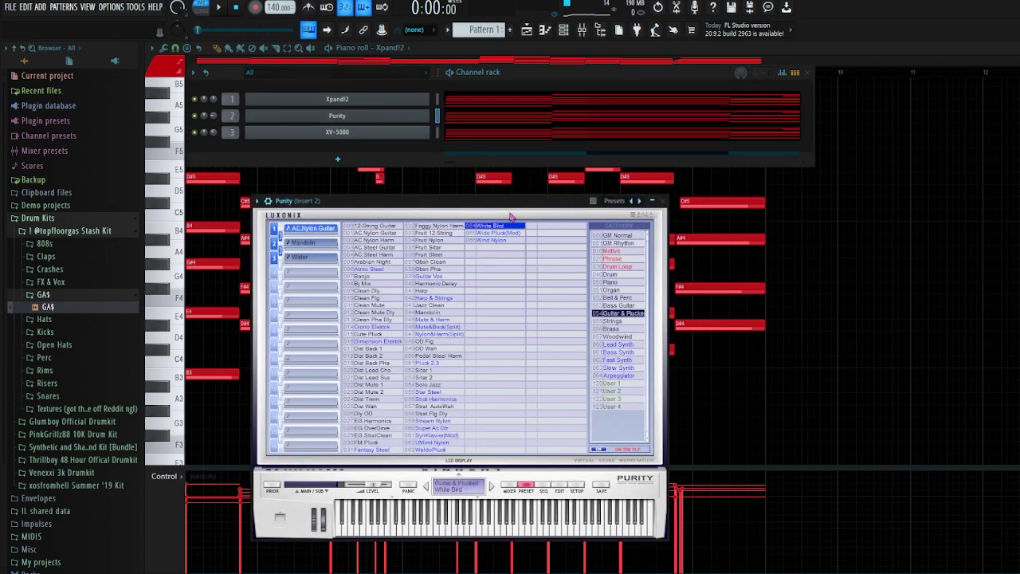
{"action": "left_click", "coordinate": [662, 201]}
{"action": "left_click", "coordinate": [337, 131]}
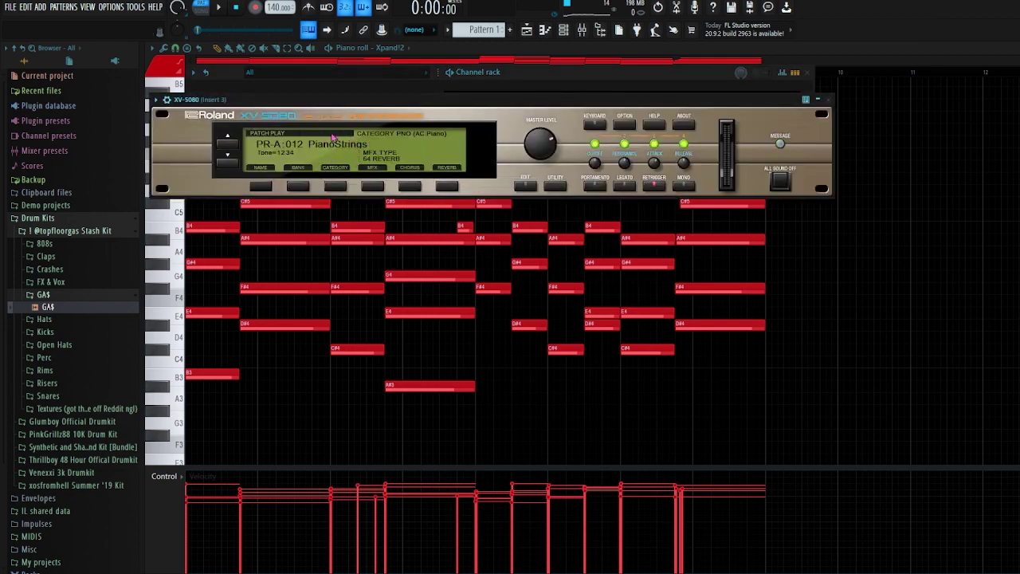
{"action": "left_click", "coordinate": [883, 158]}
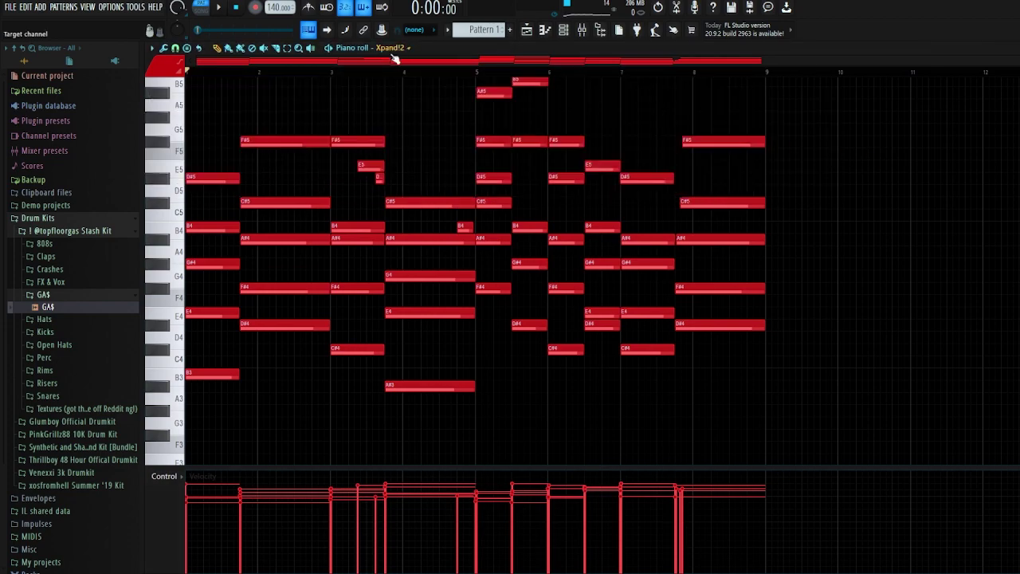
{"action": "left_click", "coordinate": [564, 29]}
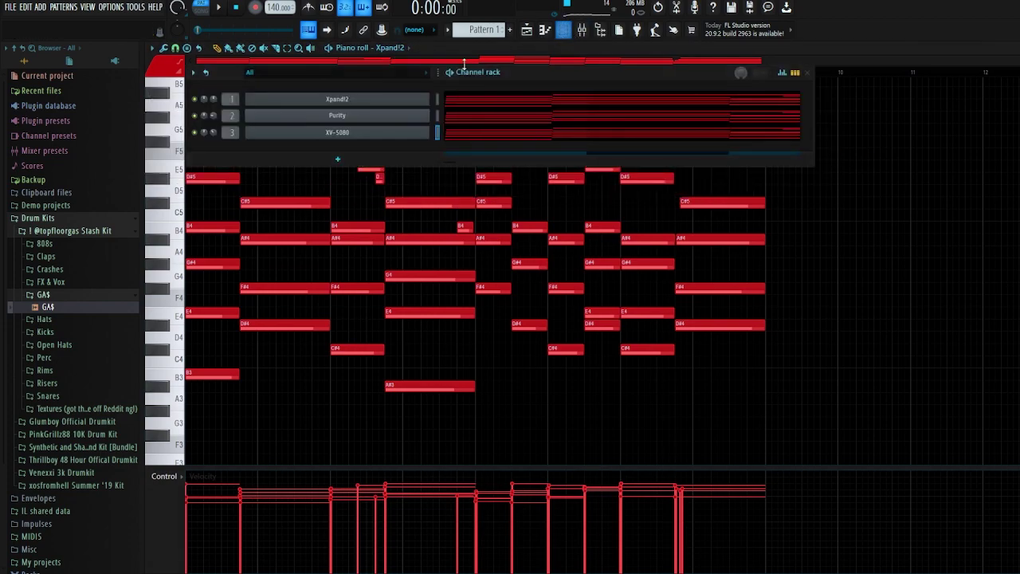
{"action": "left_click", "coordinate": [337, 132]}
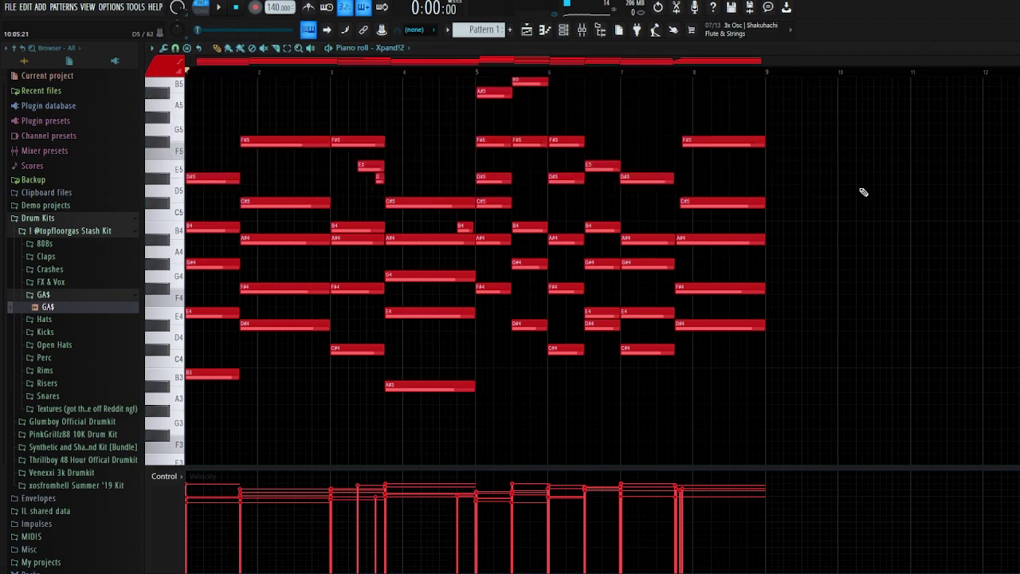
{"action": "left_click", "coordinate": [564, 30]}
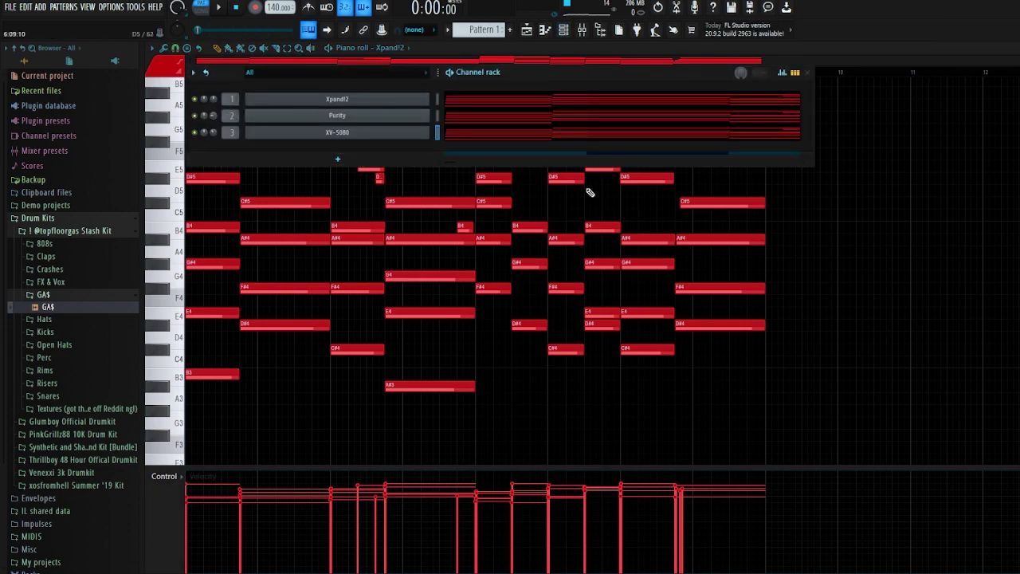
{"action": "key", "text": "F6"}
Play the pattern while viewing the Purity, XV-5080 and Xpand!2 notes in turn in the piano roll
{"action": "key", "text": "space"}
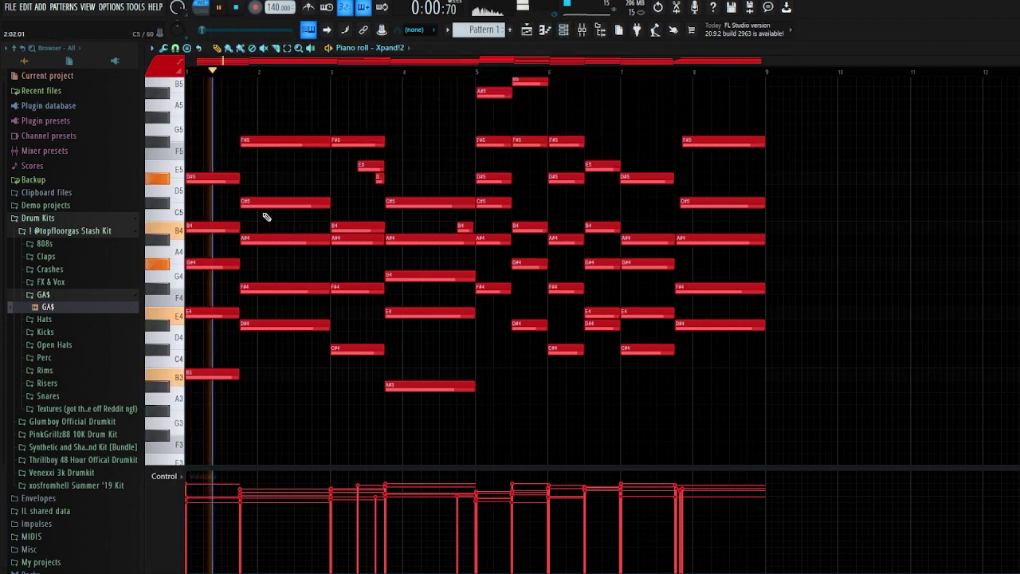
{"action": "left_click", "coordinate": [401, 47]}
{"action": "left_click", "coordinate": [393, 91]}
{"action": "scroll", "coordinate": [412, 203], "scroll_direction": "up", "scroll_amount": 1}
{"action": "scroll", "coordinate": [412, 204], "scroll_direction": "up", "scroll_amount": 1}
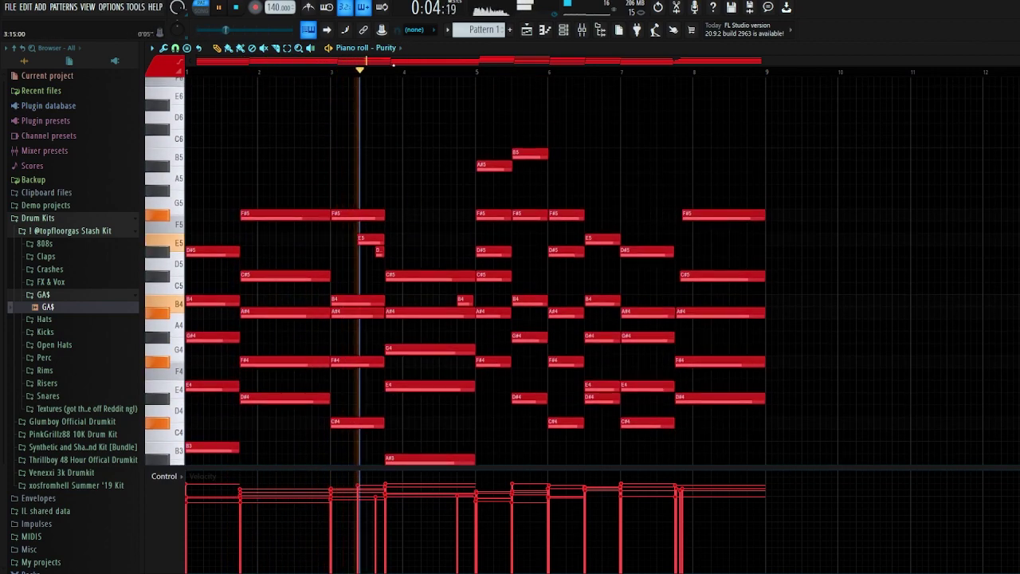
{"action": "left_click", "coordinate": [390, 49]}
{"action": "left_click", "coordinate": [391, 100]}
{"action": "scroll", "coordinate": [428, 129], "scroll_direction": "down", "scroll_amount": 3}
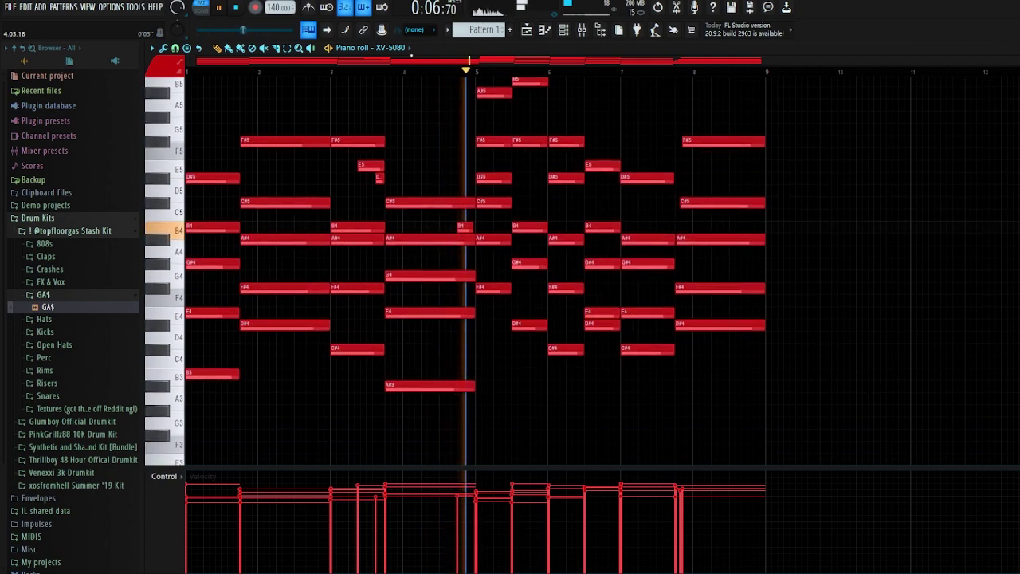
{"action": "left_click", "coordinate": [389, 74]}
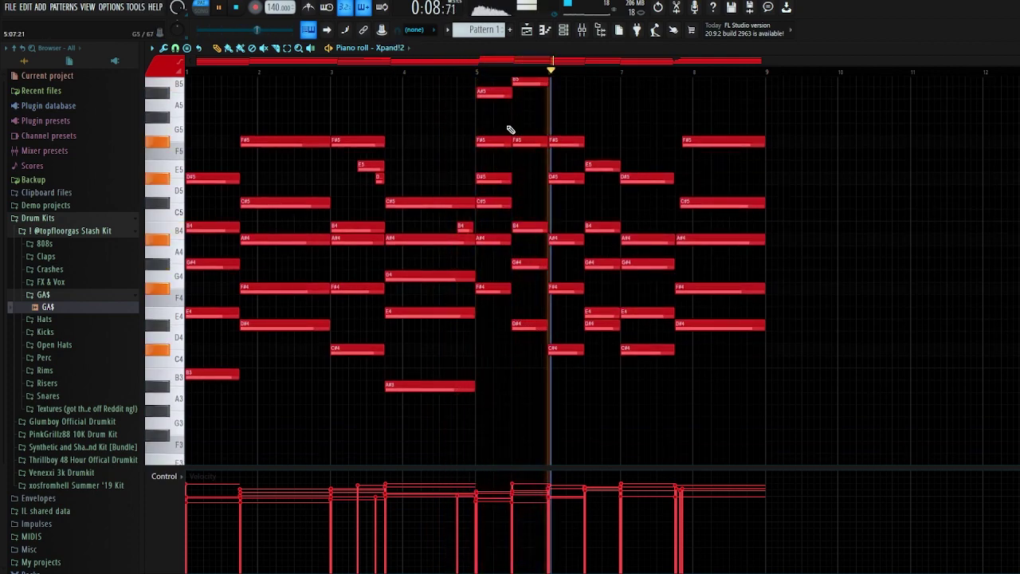
{"action": "scroll", "coordinate": [659, 228], "scroll_direction": "up", "scroll_amount": 3}
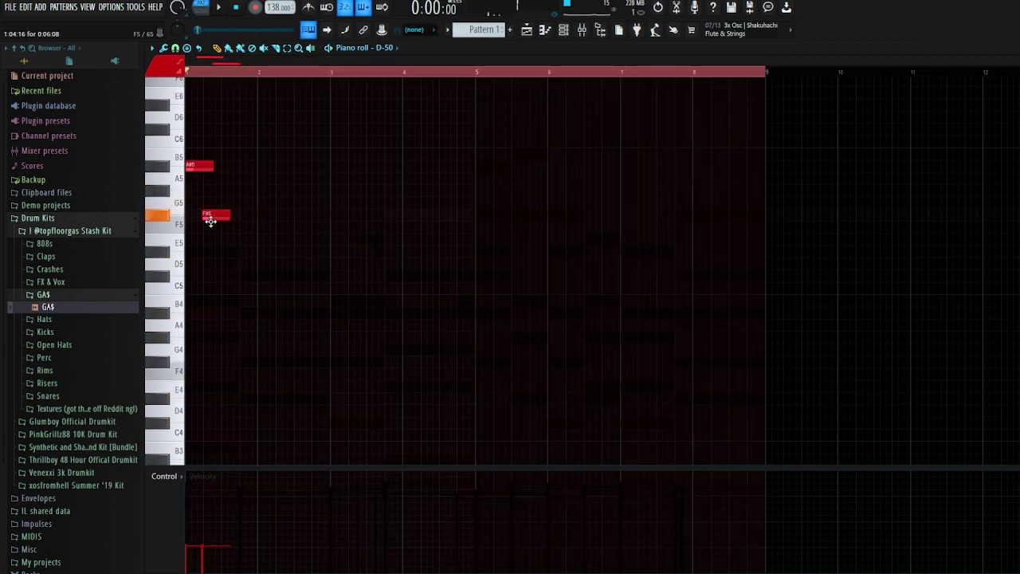
Nudge the first F#5 note of the D-50 melody slightly later and play the pattern back
{"action": "left_click_drag", "start_coordinate": [210, 221], "coordinate": [212, 218]}
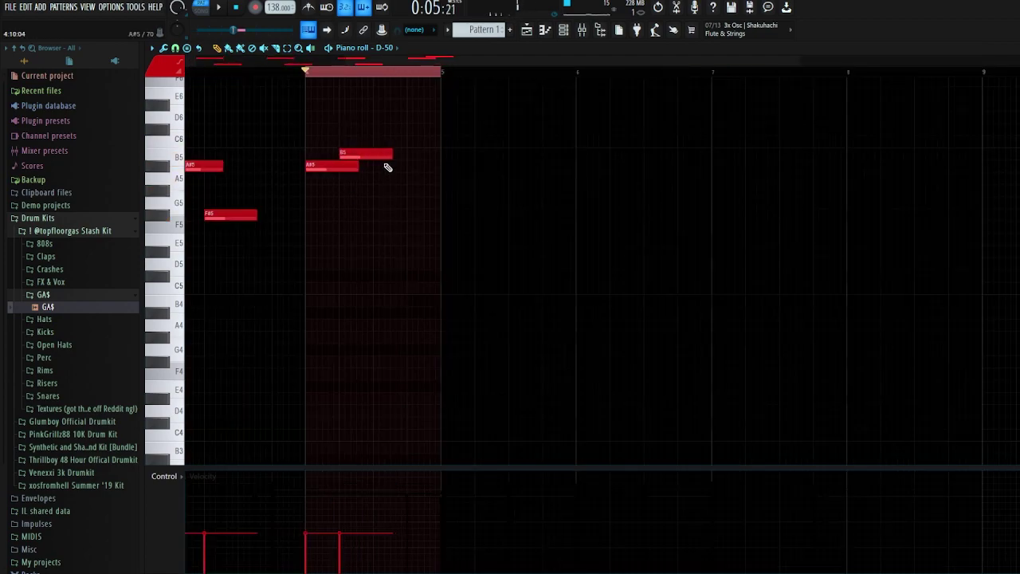
{"action": "key", "text": "space"}
{"action": "scroll", "coordinate": [348, 114], "scroll_direction": "down", "scroll_amount": 3, "text": "ctrl"}
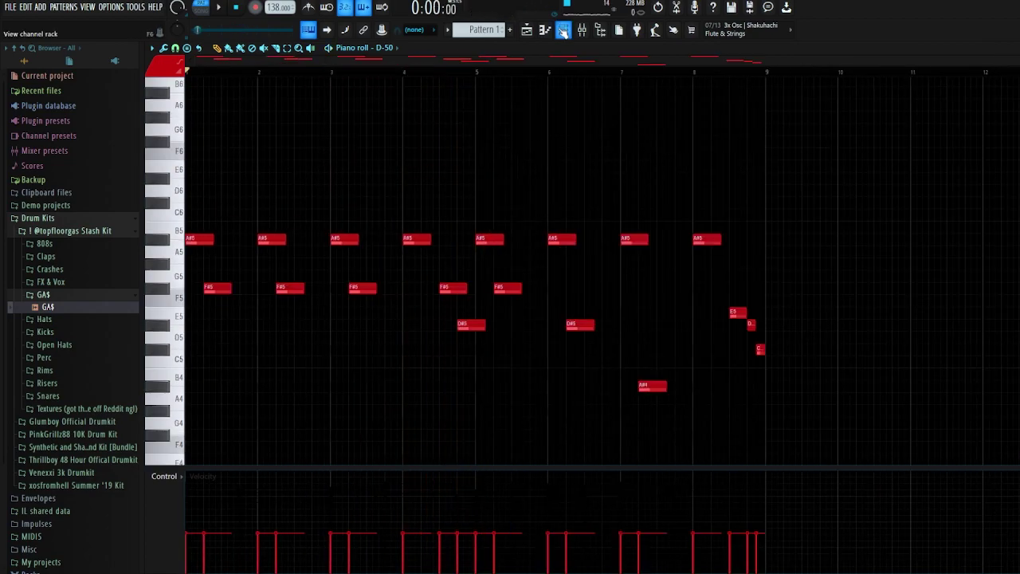
Open the D-50 instrument on the fourth channel to view its patch, and close it again
{"action": "key", "text": "F6"}
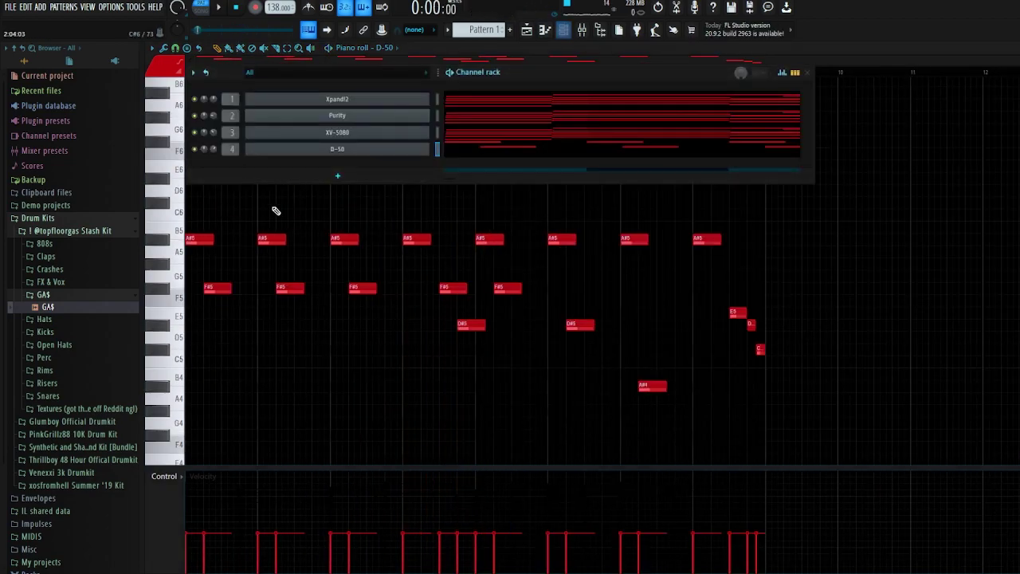
{"action": "left_click", "coordinate": [324, 152]}
{"action": "right_click", "coordinate": [891, 264]}
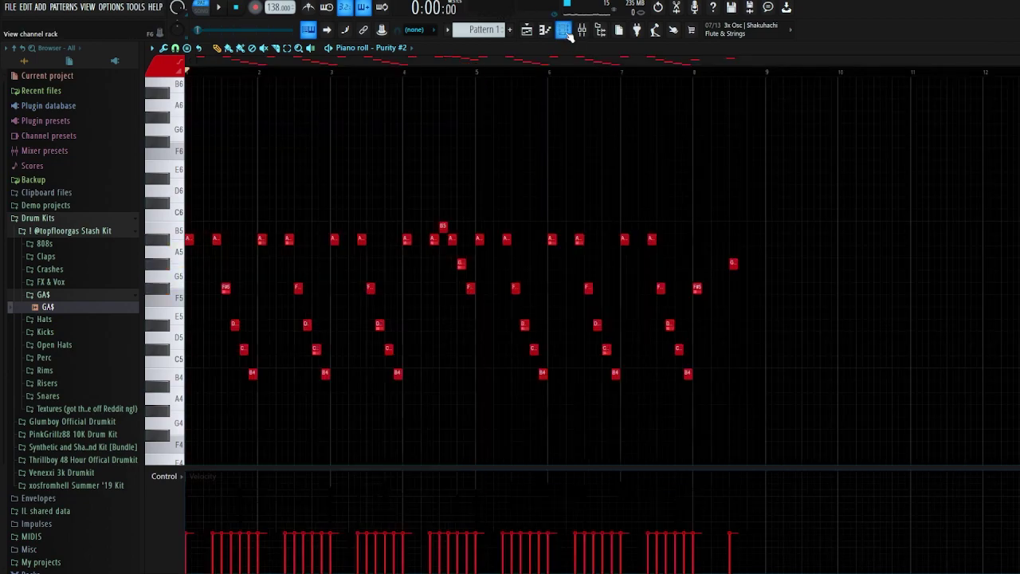
View the Purity #2 instrument's patch and play the pattern with its arpeggiated melody
{"action": "left_click", "coordinate": [569, 31]}
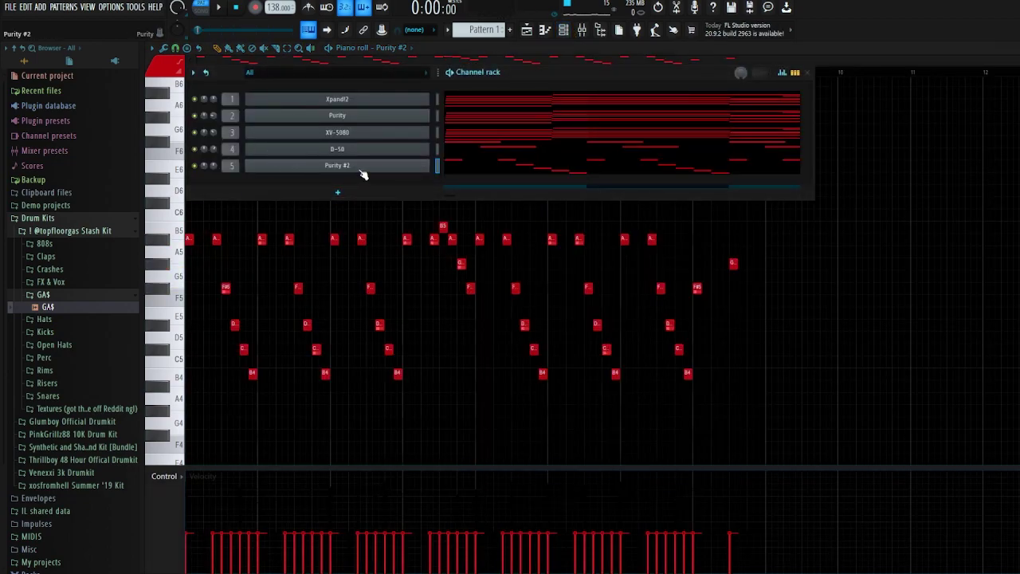
{"action": "left_click", "coordinate": [360, 169]}
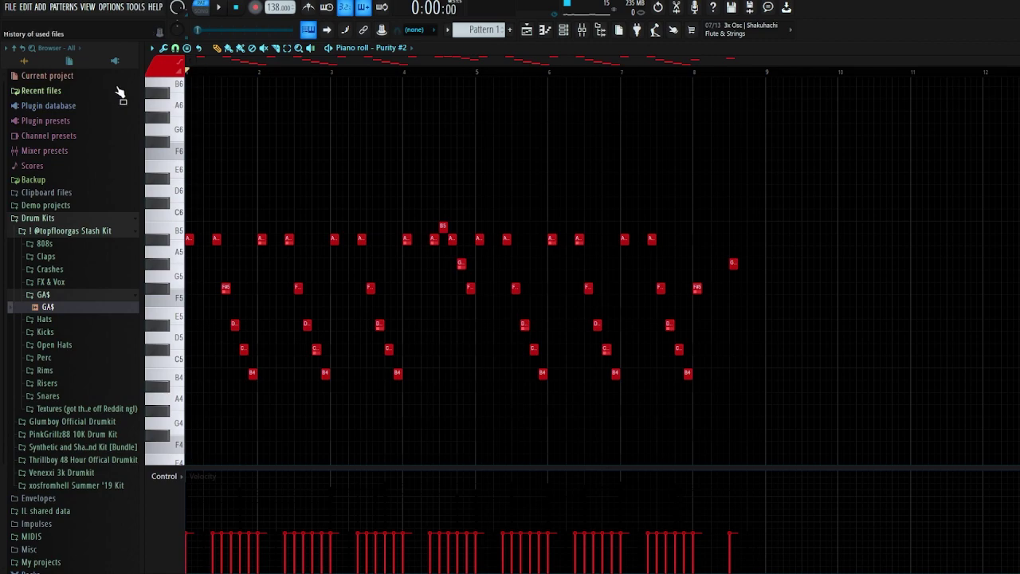
{"action": "key", "text": "space"}
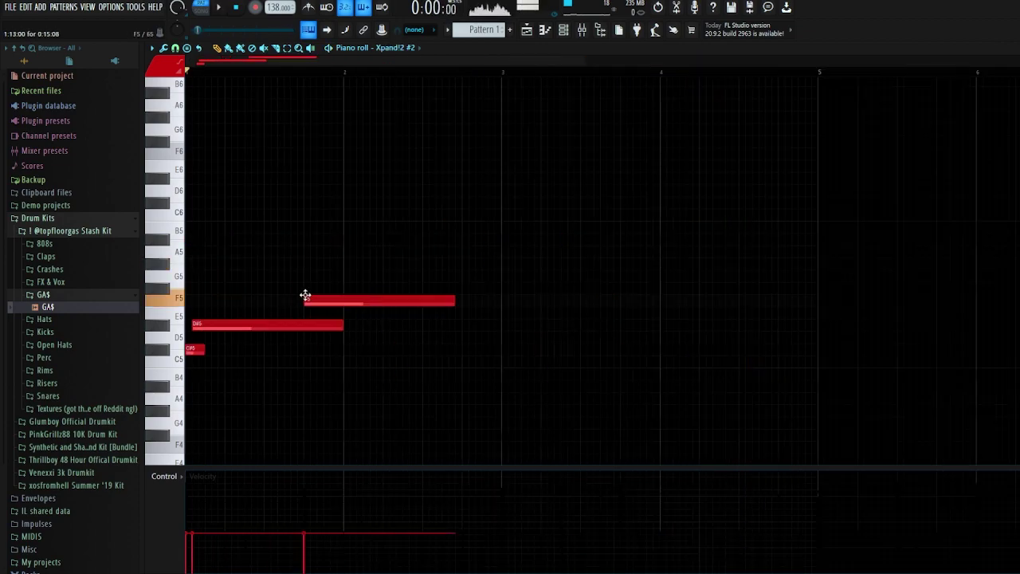
Raise the Xpand!2 #2 melody's F5 note to F#5, trim the D#5 to end where it starts, and lengthen the F#5 slightly
{"action": "left_click_drag", "start_coordinate": [305, 296], "coordinate": [303, 283]}
{"action": "key", "text": "space"}
{"action": "left_click_drag", "start_coordinate": [343, 326], "coordinate": [304, 328]}
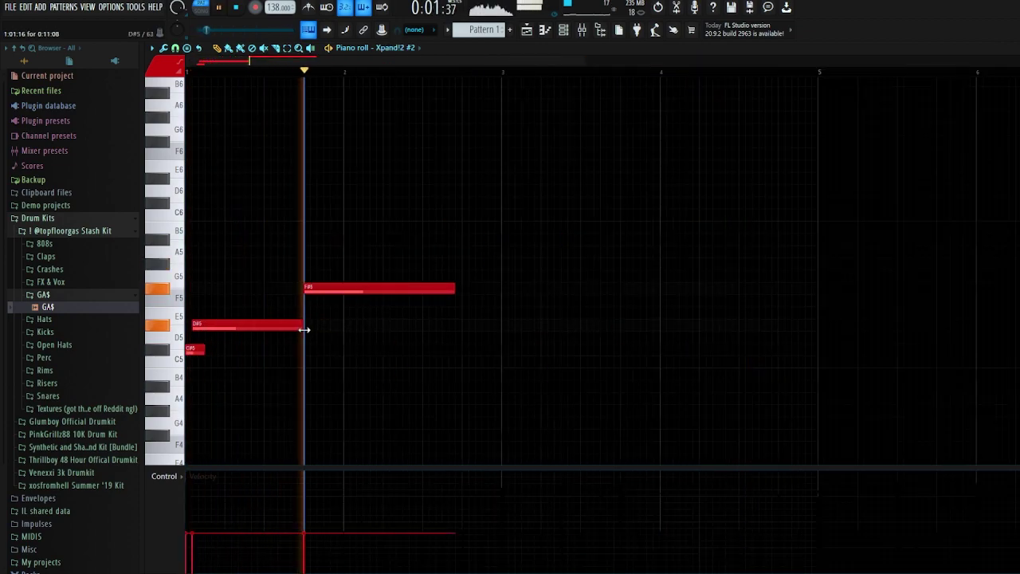
{"action": "left_click_drag", "start_coordinate": [458, 289], "coordinate": [474, 289]}
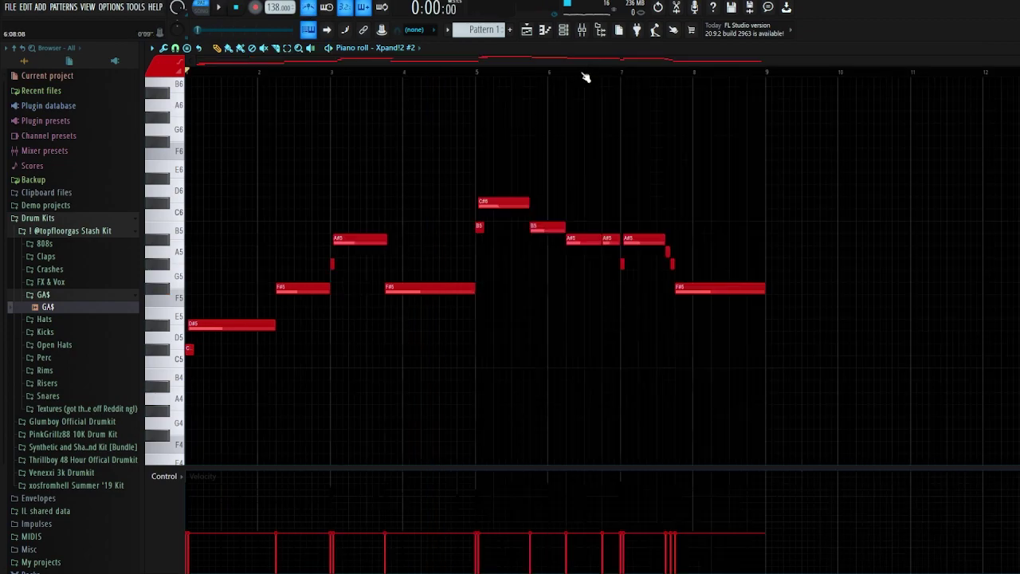
View the Xpand!2 #2 instrument's patch and play the pattern with its lead melody
{"action": "left_click", "coordinate": [566, 30]}
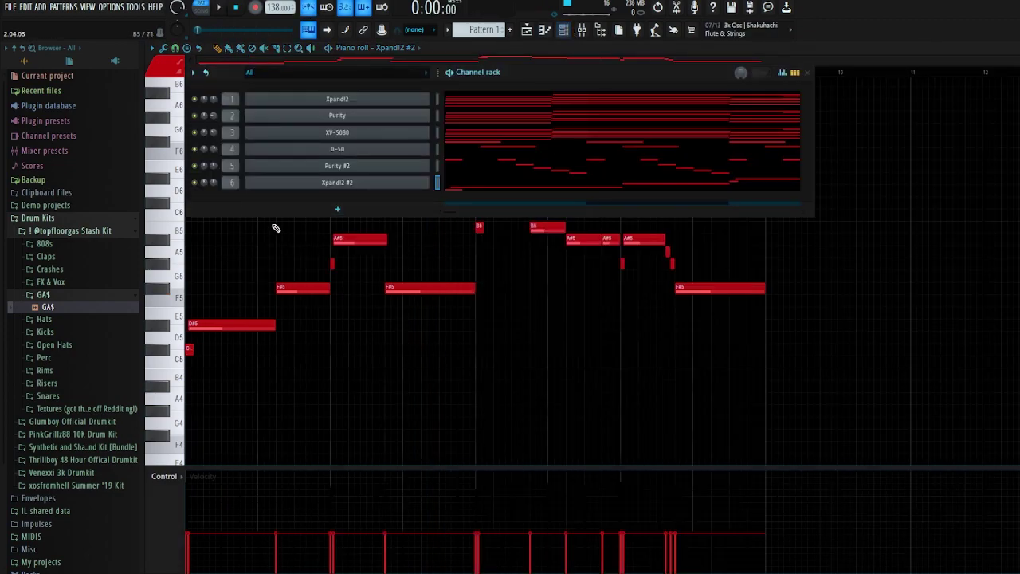
{"action": "left_click", "coordinate": [291, 184]}
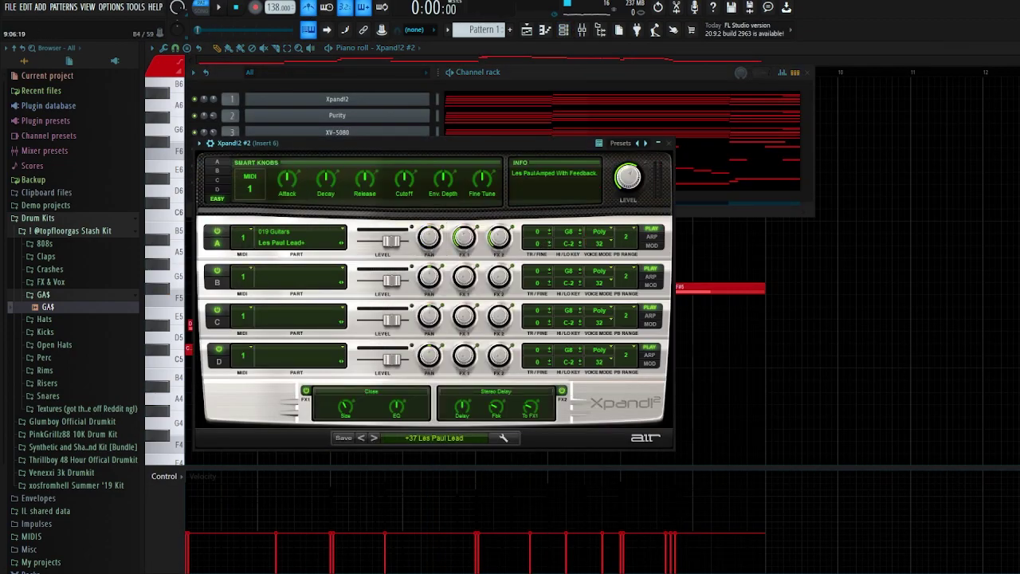
{"action": "right_click", "coordinate": [779, 365]}
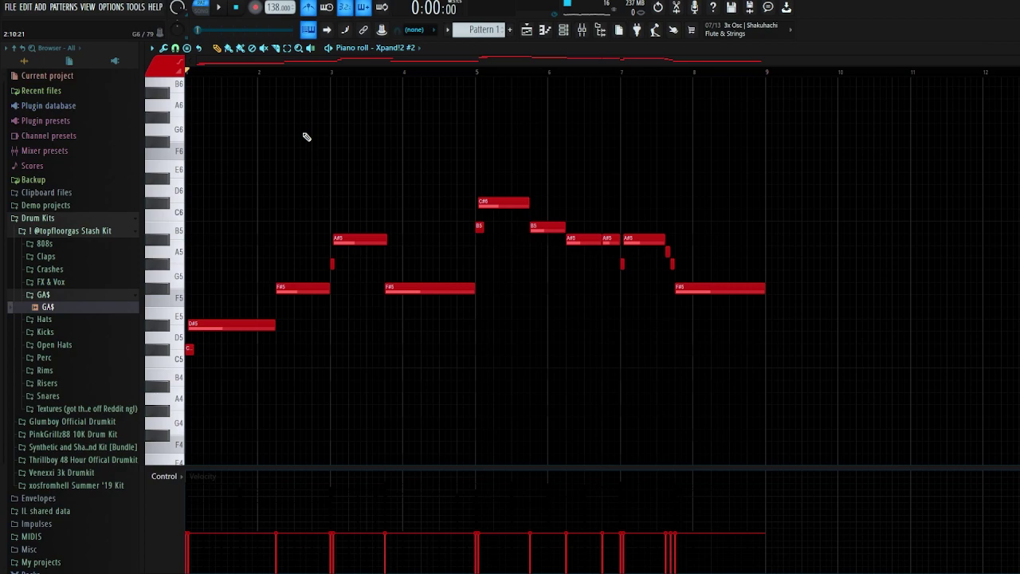
{"action": "key", "text": "space"}
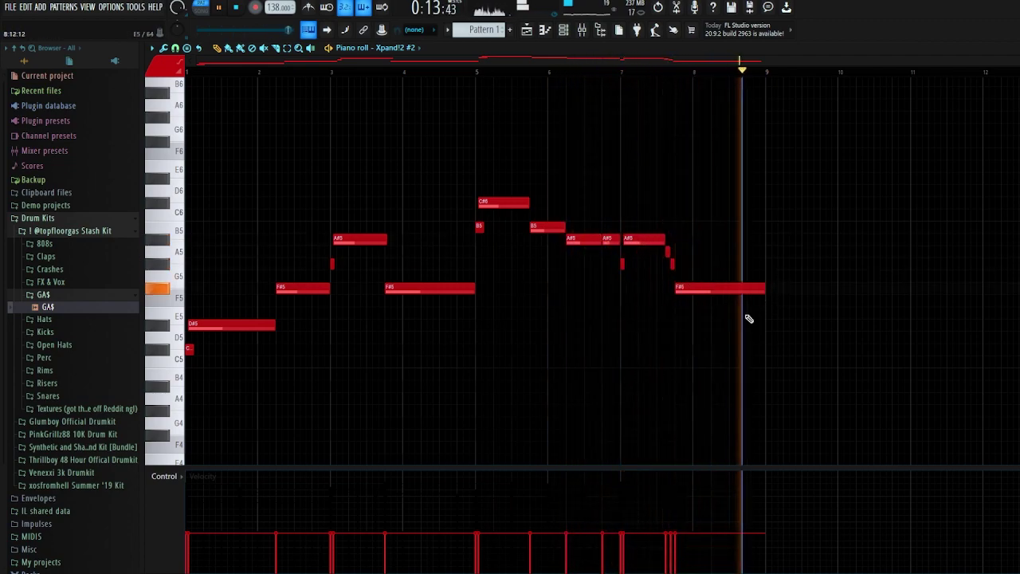
{"action": "key", "text": "space"}
{"action": "key", "text": "F6"}
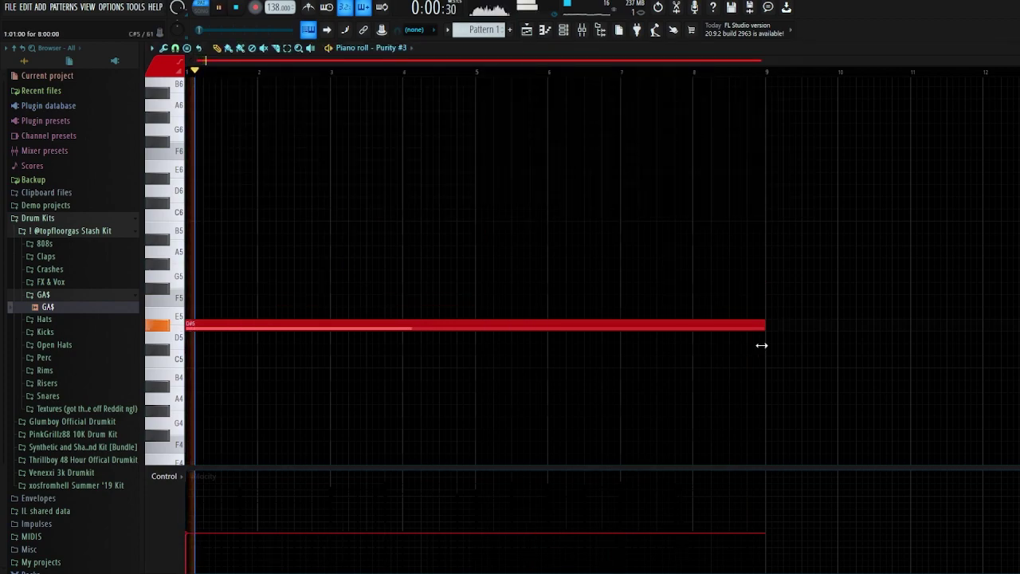
Transpose the eight-bar D#5 note of Purity #3 into a higher octave and restart playback
{"action": "key", "text": "space"}
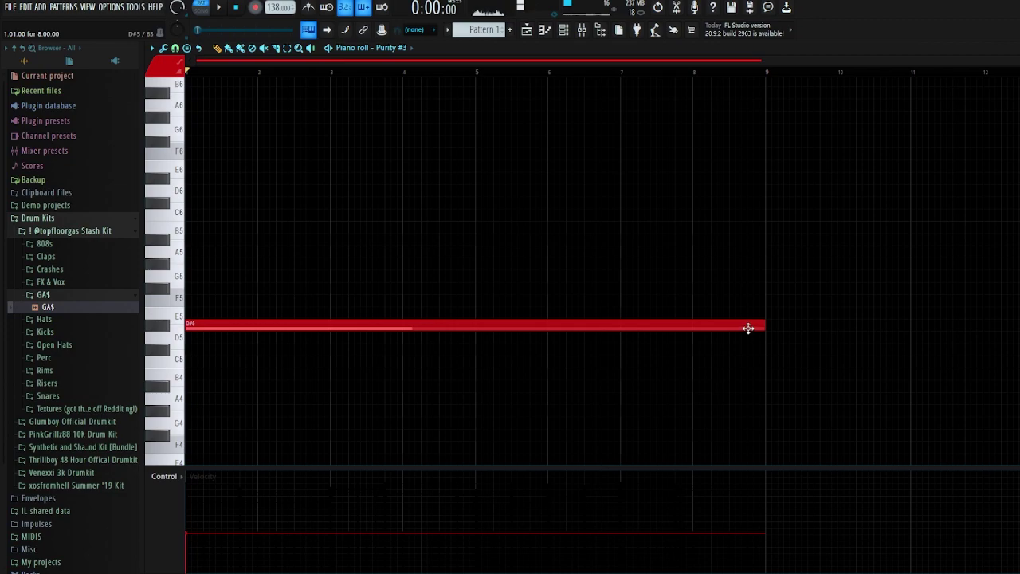
{"action": "right_click", "coordinate": [750, 326]}
{"action": "key", "text": "space"}
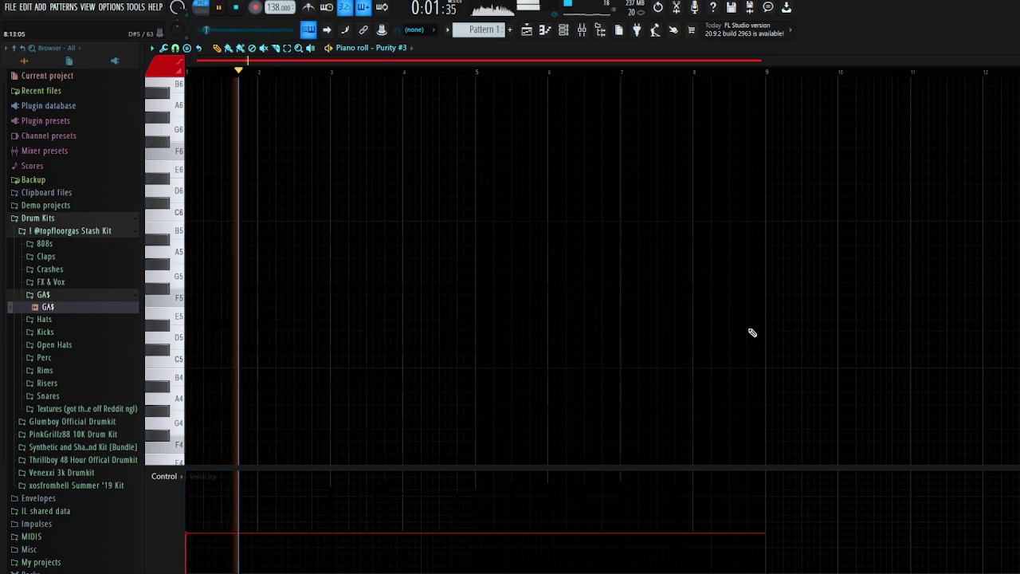
Route the Purity #3 channel to mixer track 7 and set its channel volume to 58%
{"action": "left_click", "coordinate": [563, 30]}
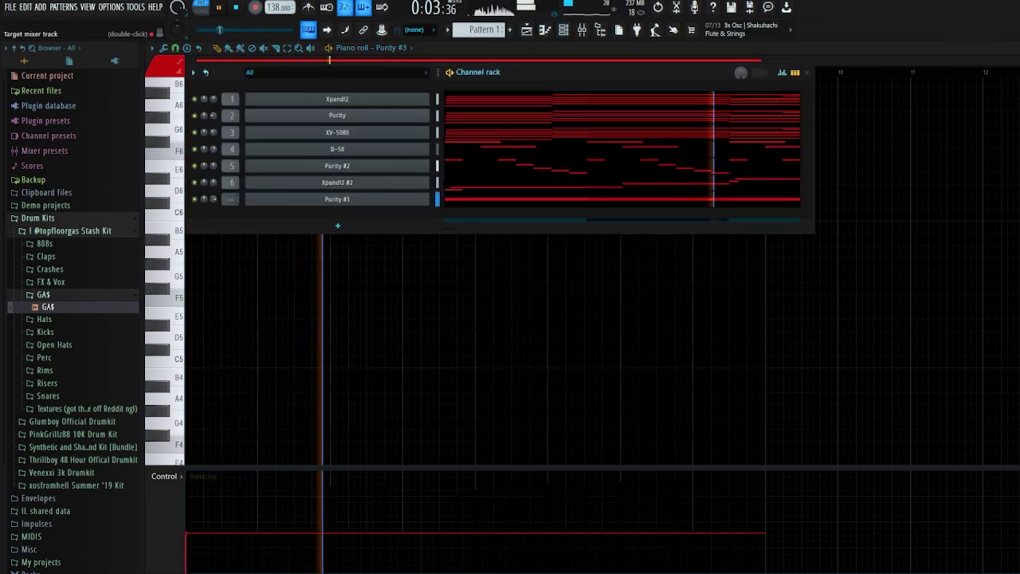
{"action": "left_click_drag", "start_coordinate": [214, 199], "coordinate": [214, 210]}
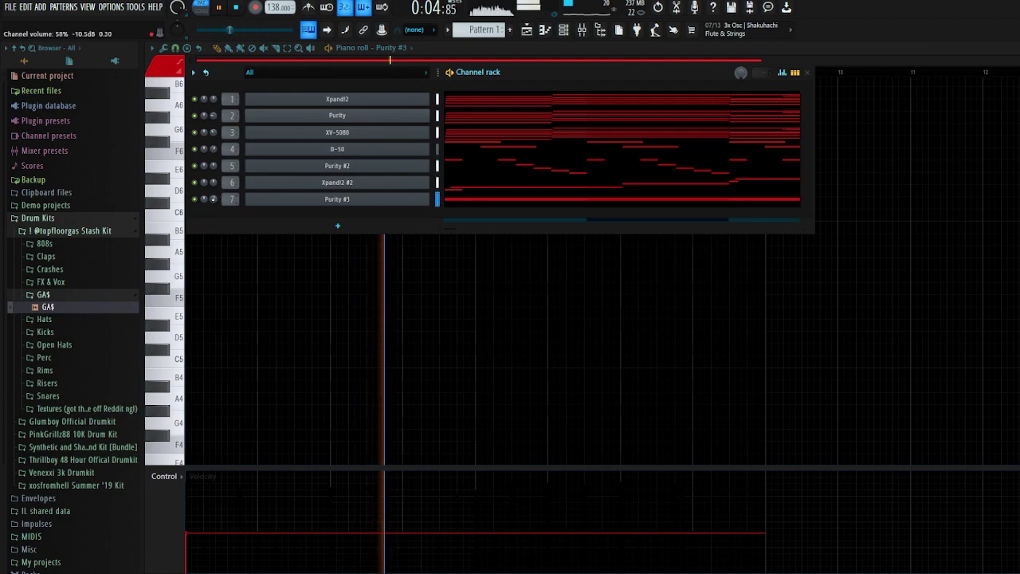
{"action": "right_click", "coordinate": [363, 253]}
{"action": "scroll", "coordinate": [521, 275], "scroll_direction": "up", "scroll_amount": 2}
{"action": "scroll", "coordinate": [522, 275], "scroll_direction": "down", "scroll_amount": 2}
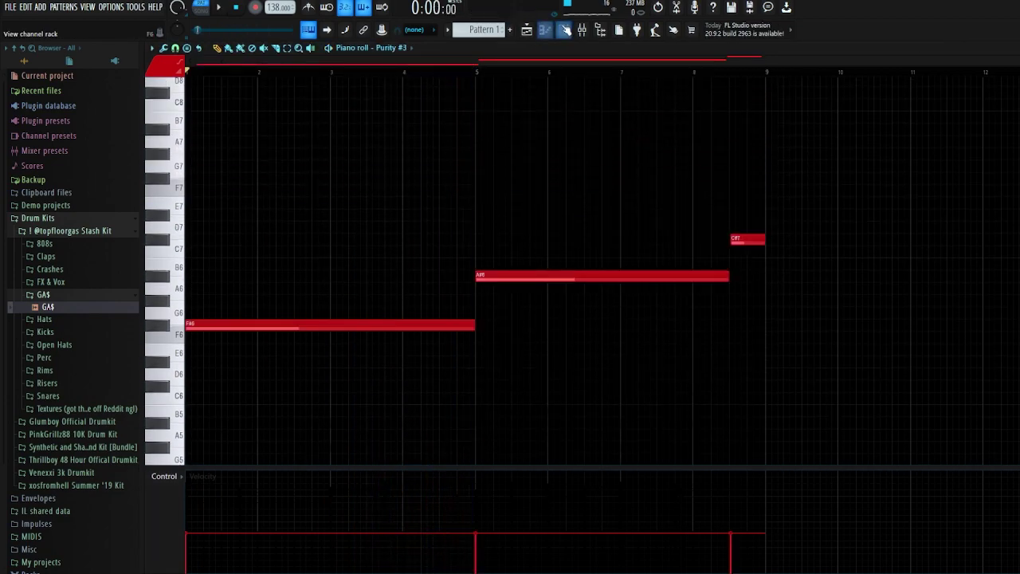
View the Purity #3 instrument's V.Ana Strings 2 patch, return to its notes and play the pattern
{"action": "key", "text": "F6"}
{"action": "left_click", "coordinate": [361, 200]}
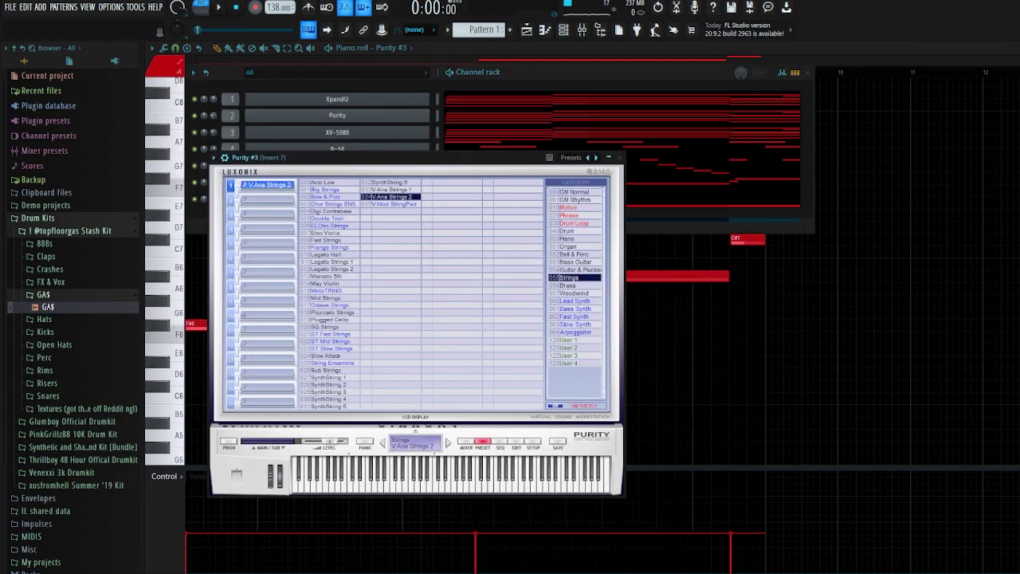
{"action": "right_click", "coordinate": [704, 361]}
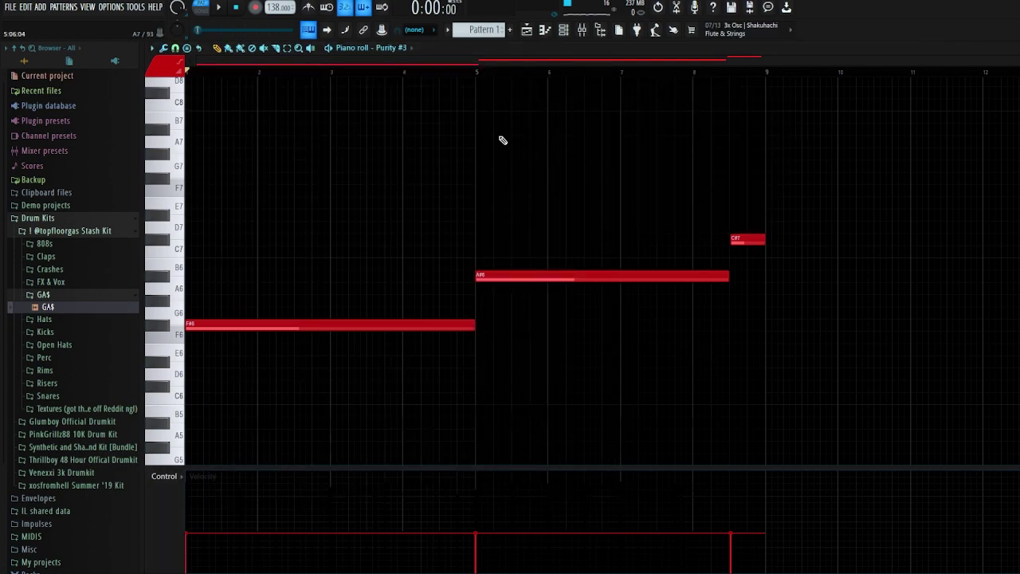
{"action": "key", "text": "space"}
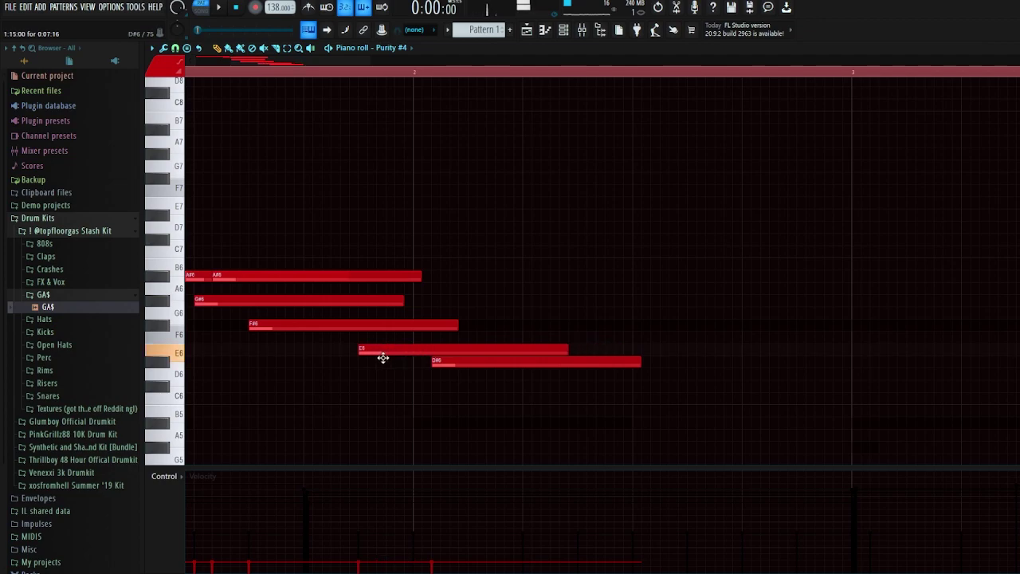
Add a C#6 note at the start of bar 2 in the Purity #4 melody and play the pattern
{"action": "left_click_drag", "start_coordinate": [413, 378], "coordinate": [414, 390]}
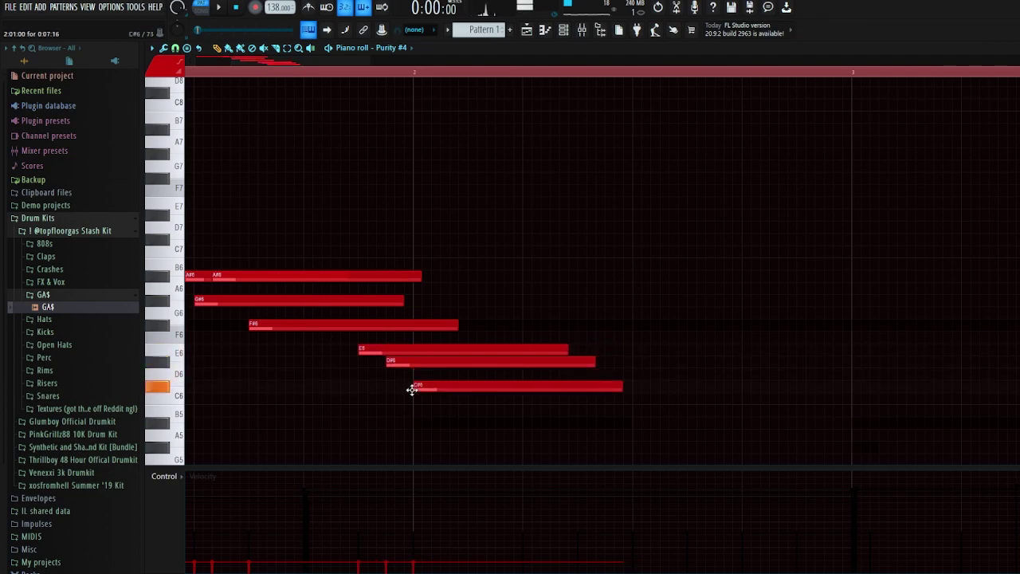
{"action": "scroll", "coordinate": [455, 389], "scroll_direction": "down", "scroll_amount": 4}
{"action": "key", "text": "space"}
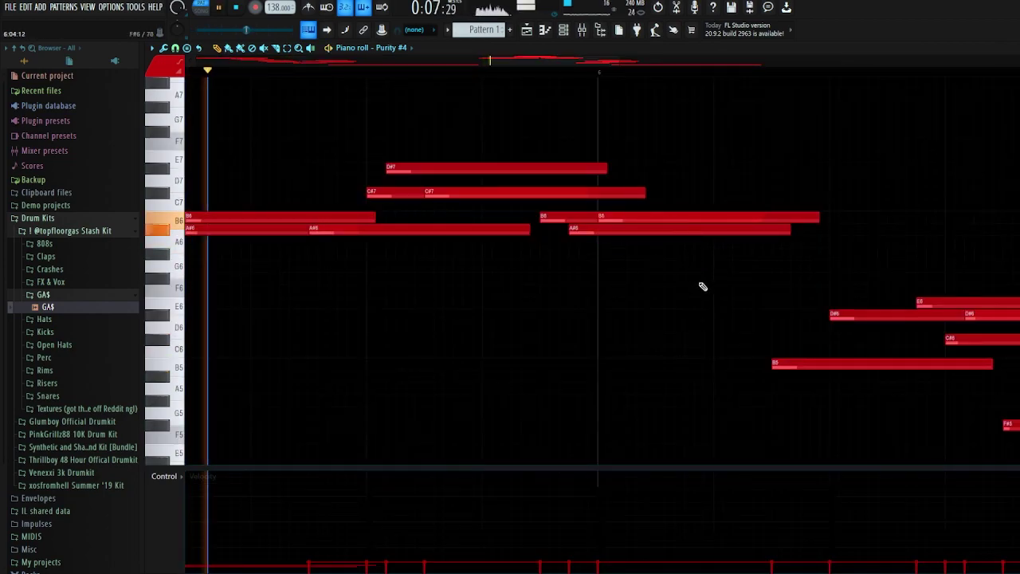
Stop playback and raise the Purity #4 notes from the B5 in bar 6 through the final long F#5 by one octave
{"action": "scroll", "coordinate": [715, 287], "scroll_direction": "down", "scroll_amount": 5}
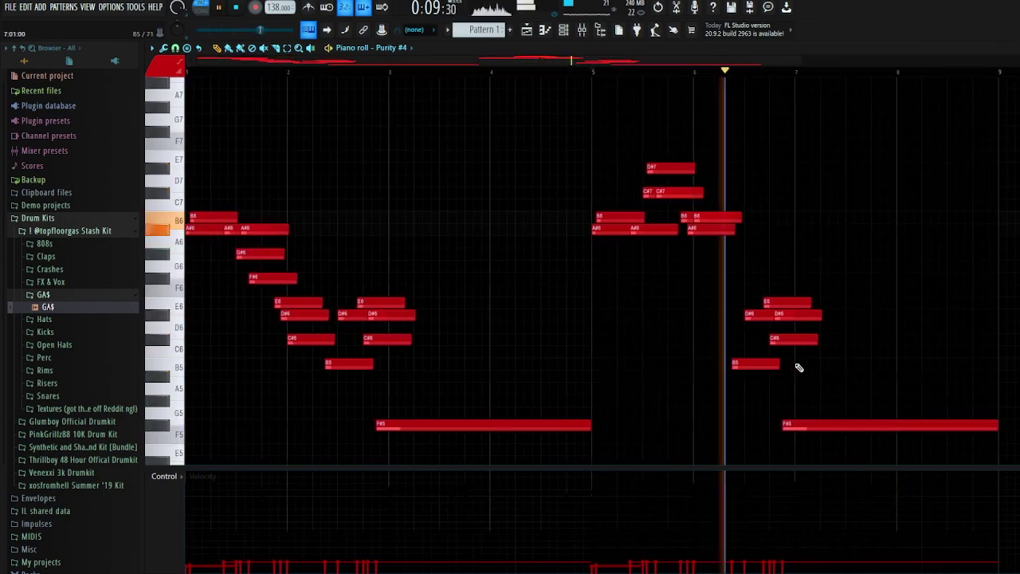
{"action": "key", "text": "space"}
{"action": "scroll", "coordinate": [774, 339], "scroll_direction": "up", "scroll_amount": 4}
{"action": "left_click_drag", "start_coordinate": [725, 287], "coordinate": [884, 460]}
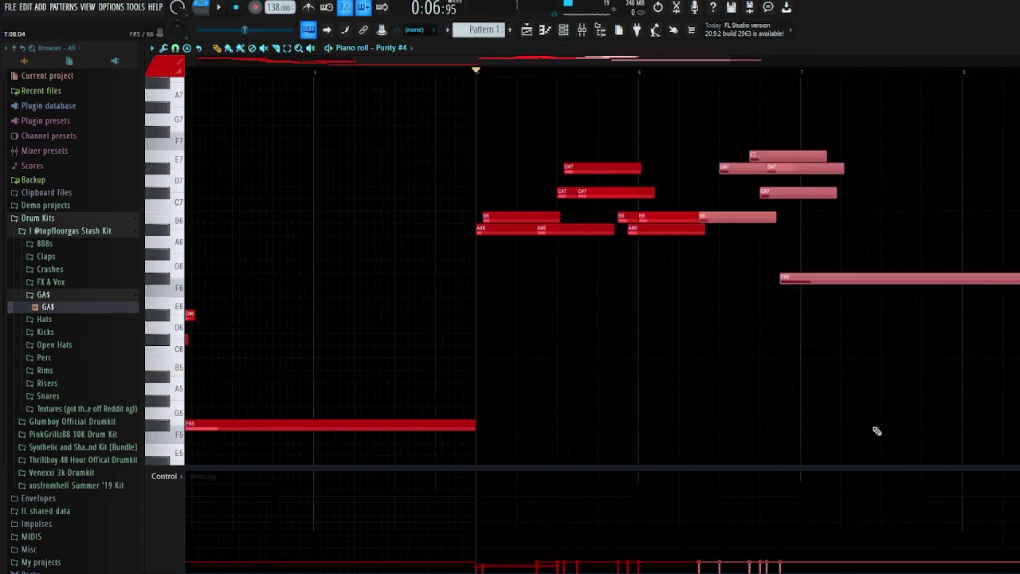
View the Purity #4 instrument's Simple Sqr lead patch and close its window
{"action": "left_click", "coordinate": [566, 32]}
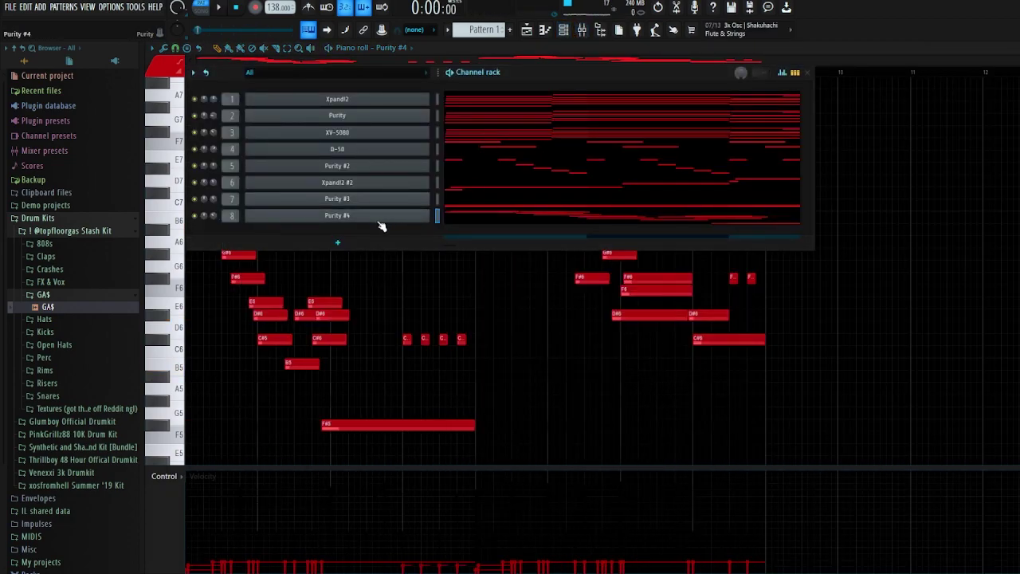
{"action": "left_click", "coordinate": [381, 226]}
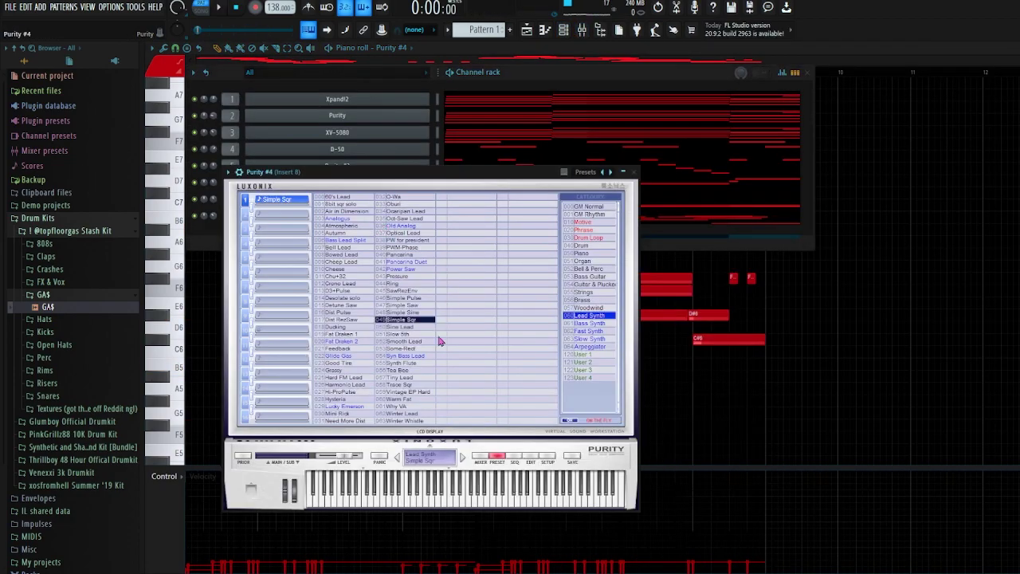
{"action": "left_click", "coordinate": [824, 318]}
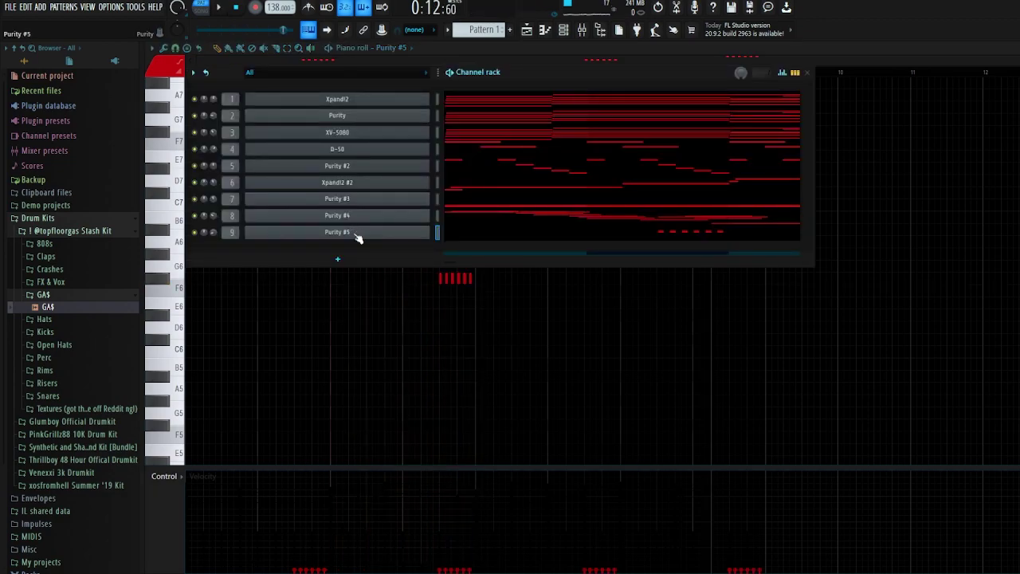
Open the Purity #5 notes and select the two groups of repeated A#6 notes before bars 3 and 7
{"action": "left_click", "coordinate": [356, 233]}
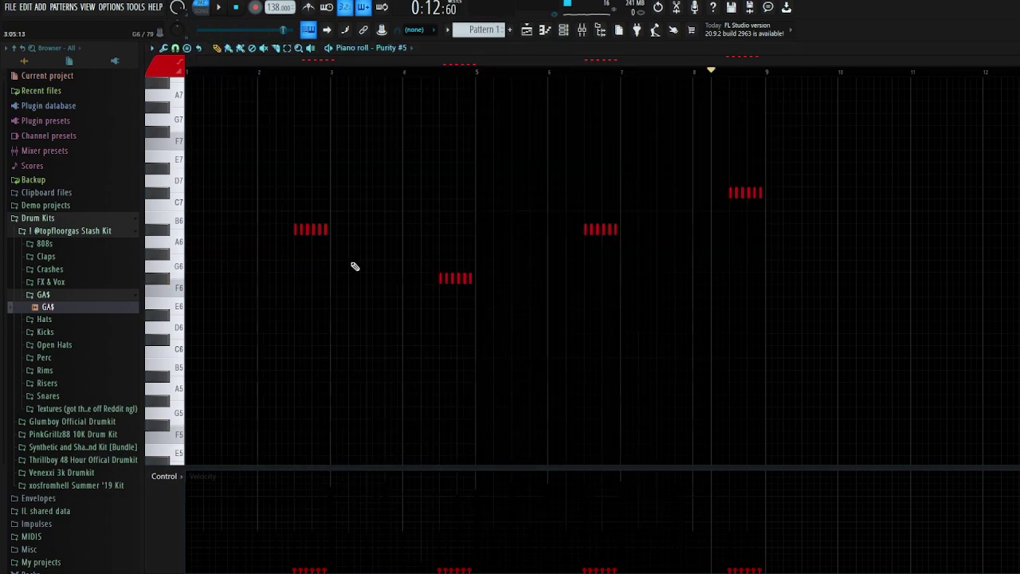
{"action": "left_click_drag", "start_coordinate": [271, 204], "coordinate": [797, 261]}
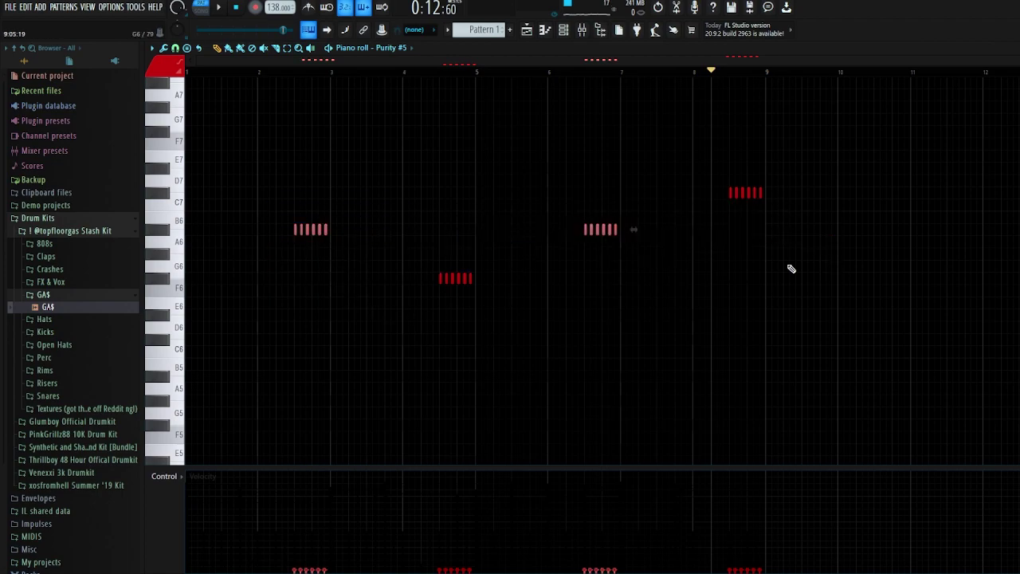
{"action": "scroll", "coordinate": [345, 349], "scroll_direction": "up", "scroll_amount": 4}
{"action": "left_click_drag", "start_coordinate": [505, 267], "coordinate": [508, 270]}
{"action": "scroll", "coordinate": [660, 385], "scroll_direction": "down", "scroll_amount": 3}
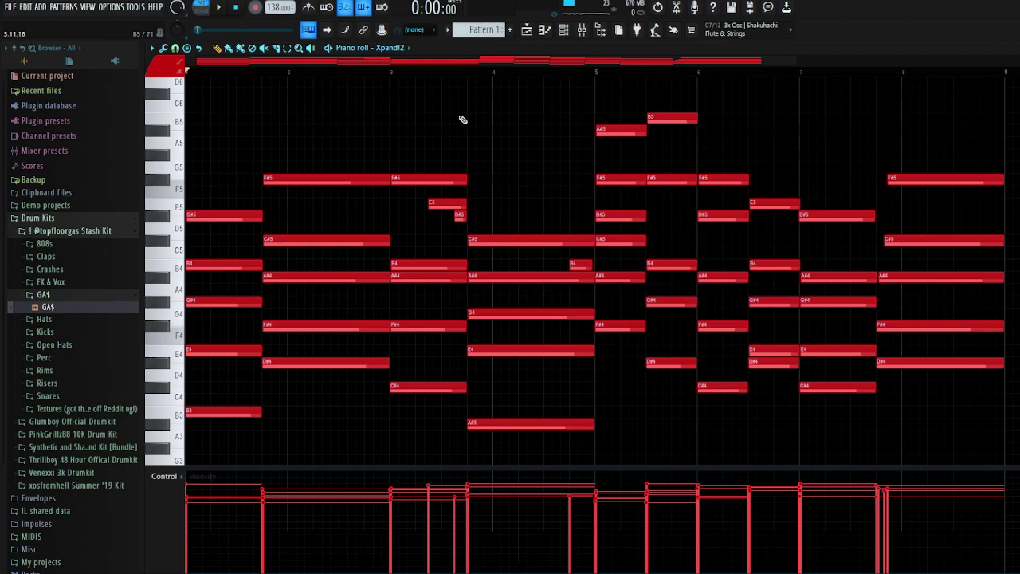
Play the pattern while reviewing the notes of each channel from Xpand!2 through Xpand!2 #2 to Purity #3
{"action": "key", "text": "space"}
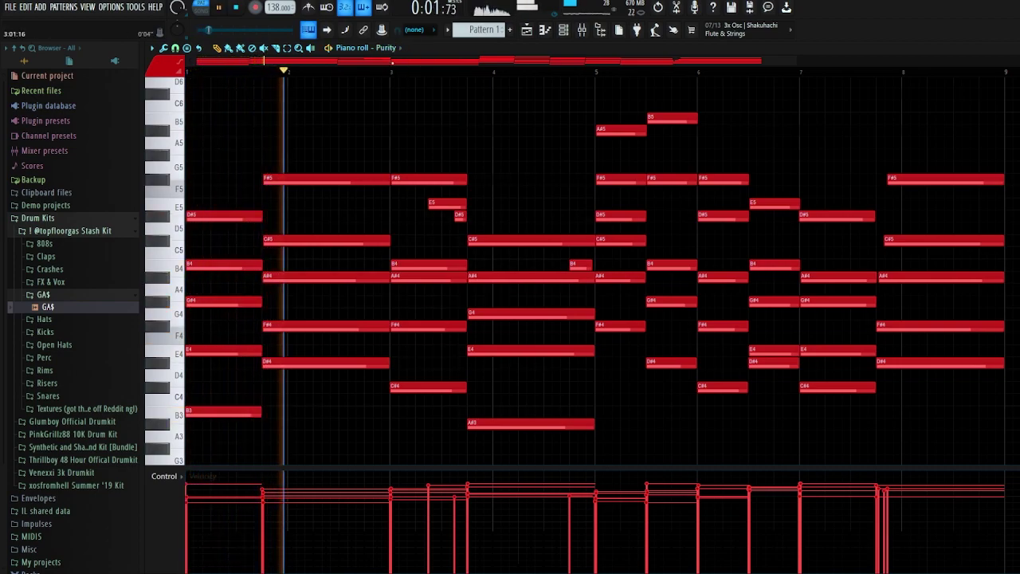
{"action": "scroll", "coordinate": [389, 49], "scroll_direction": "down", "scroll_amount": 1}
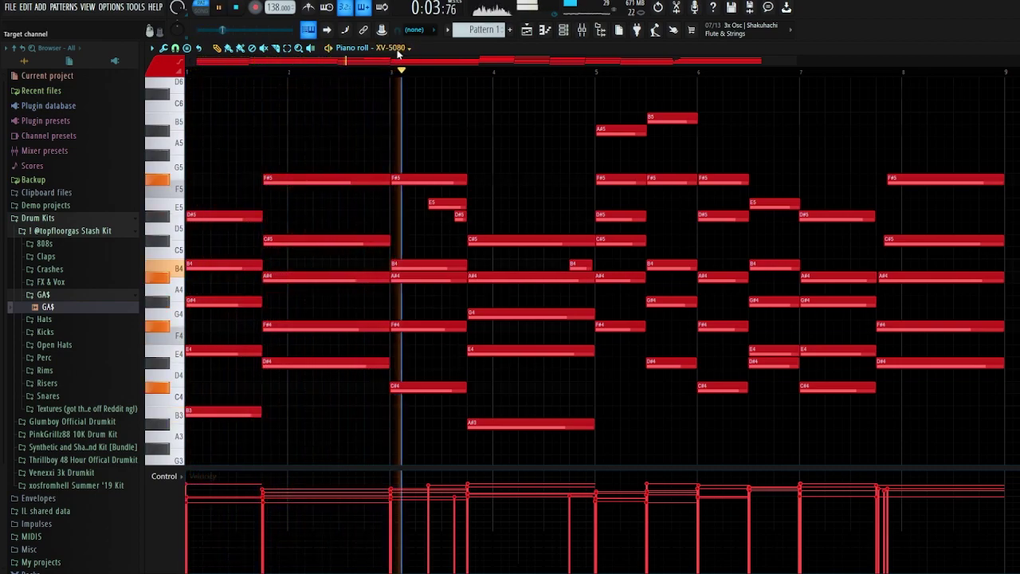
{"action": "scroll", "coordinate": [399, 48], "scroll_direction": "down", "scroll_amount": 1}
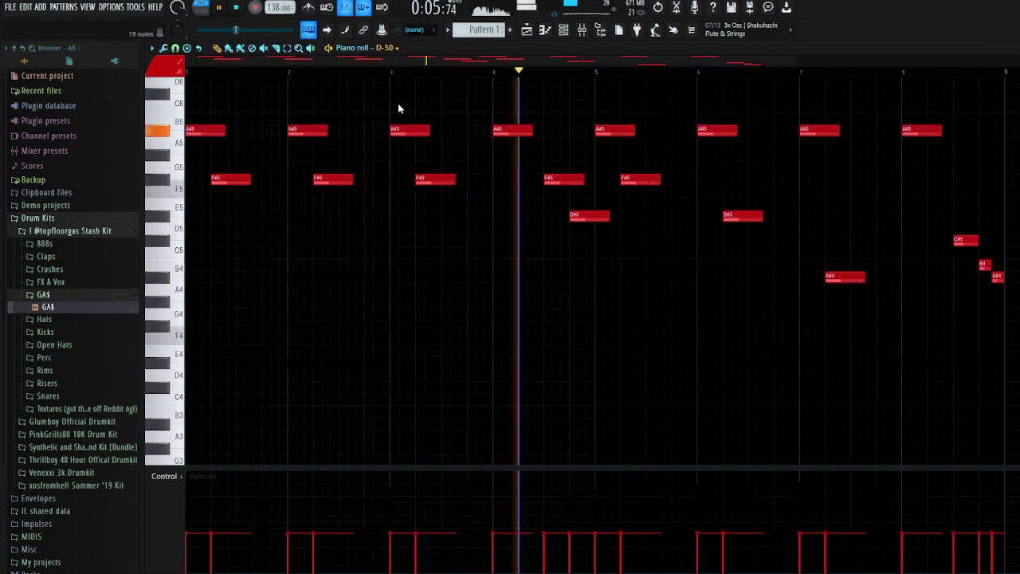
{"action": "left_click", "coordinate": [398, 104]}
{"action": "left_click", "coordinate": [391, 50]}
{"action": "left_click", "coordinate": [401, 111]}
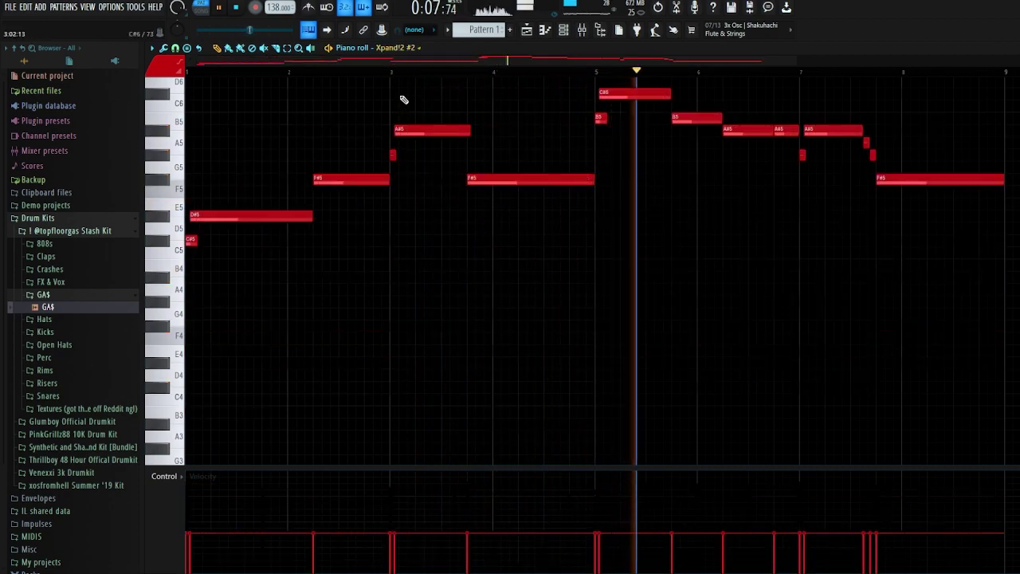
{"action": "left_click", "coordinate": [398, 51]}
{"action": "left_click", "coordinate": [404, 123]}
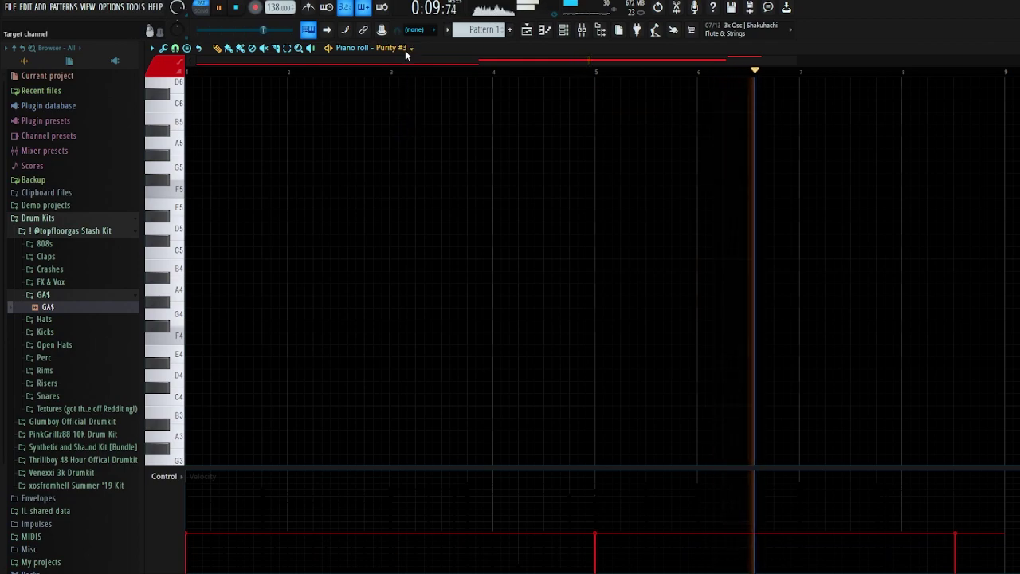
Review the notes of Purity #3, Purity #4 and Purity #5 during playback and stop the pattern
{"action": "scroll", "coordinate": [558, 143], "scroll_direction": "up", "scroll_amount": 3}
{"action": "left_click", "coordinate": [396, 48]}
{"action": "left_click", "coordinate": [405, 151]}
{"action": "left_click", "coordinate": [412, 61]}
{"action": "left_click", "coordinate": [415, 152]}
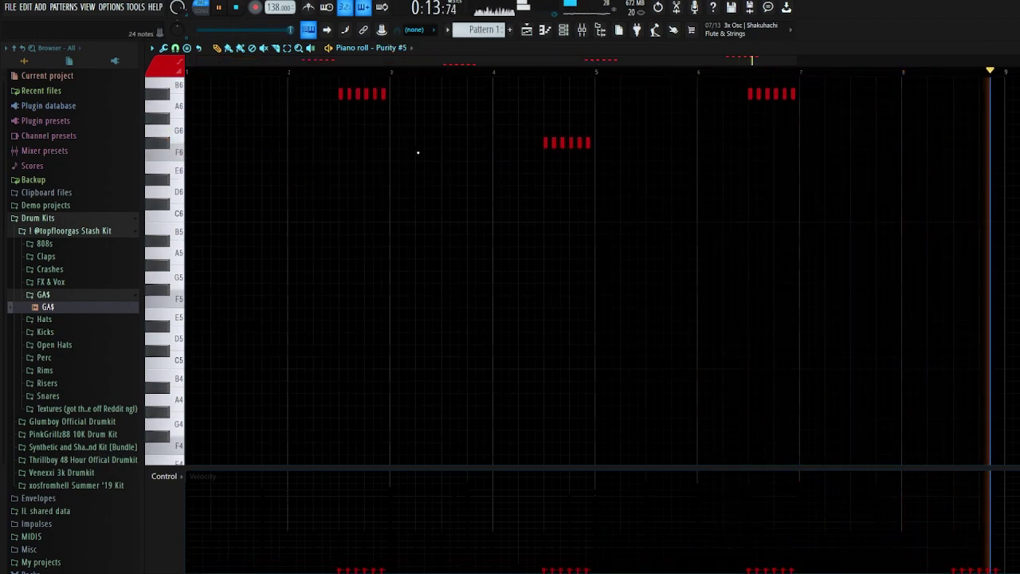
{"action": "key", "text": "space"}
{"action": "scroll", "coordinate": [415, 152], "scroll_direction": "up", "scroll_amount": 3}
Play the pattern with the added drum channels, collapse the Hats sample folder and show the channel rack
{"action": "key", "text": "space"}
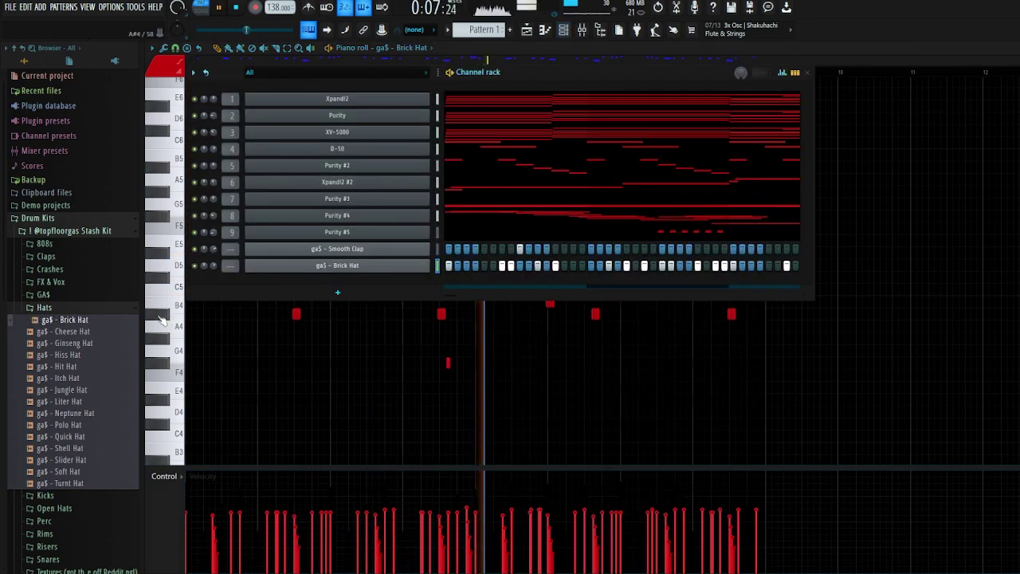
{"action": "left_click", "coordinate": [71, 308]}
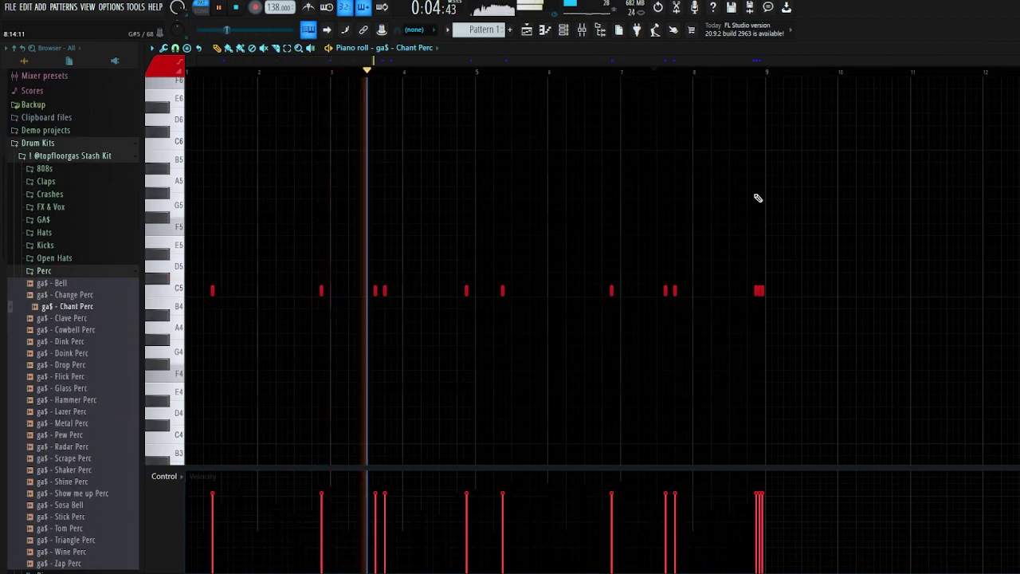
{"action": "key", "text": "F6"}
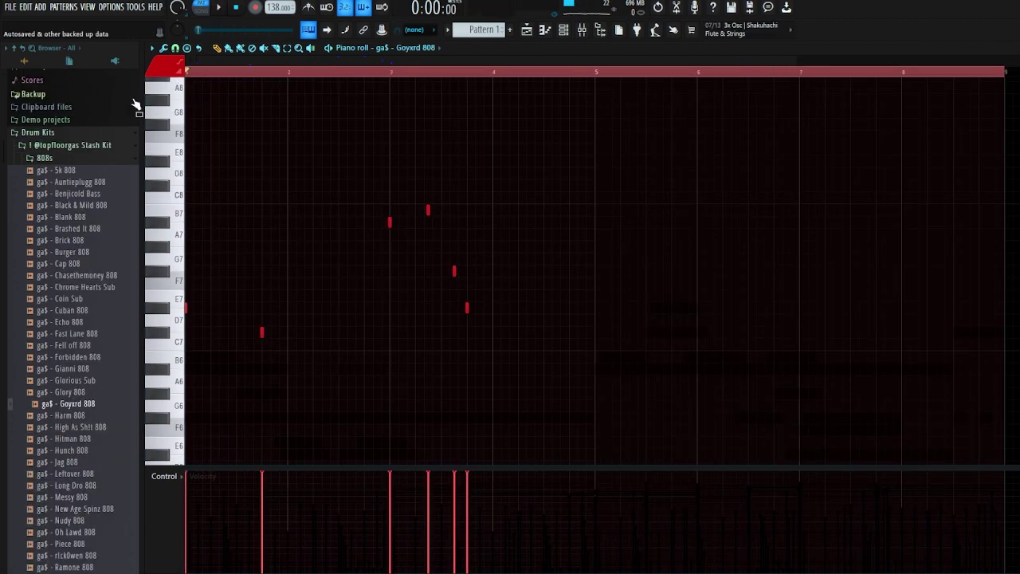
Play the pattern with the Goyxrd 808 notes and check all channels in the channel rack
{"action": "key", "text": "space"}
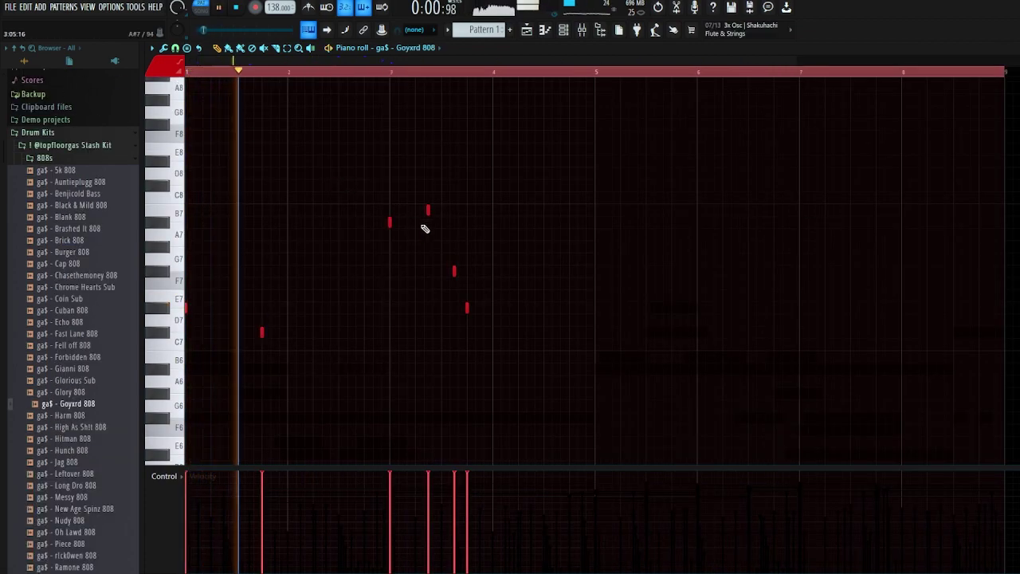
{"action": "key", "text": "F6"}
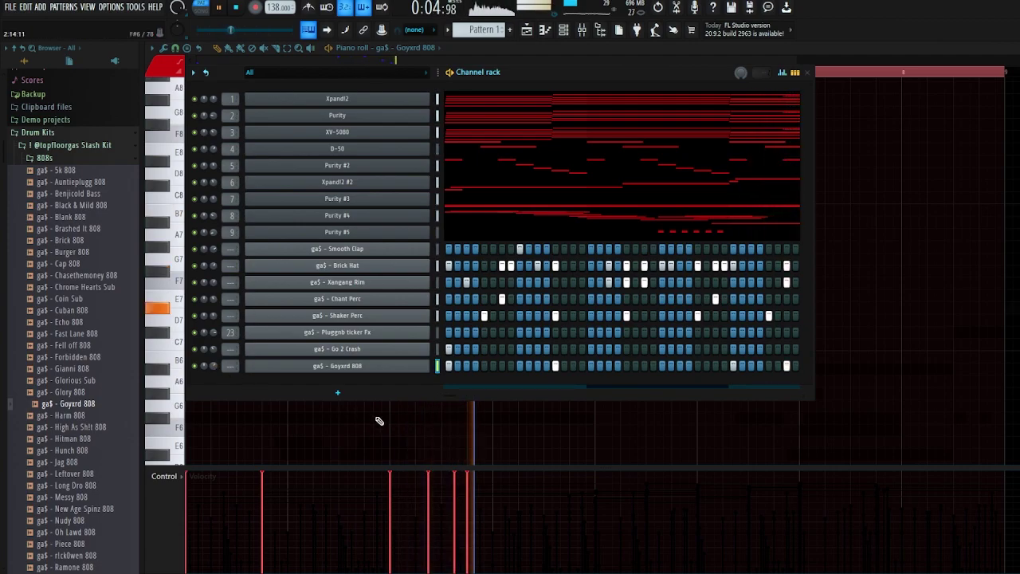
{"action": "key", "text": "F6"}
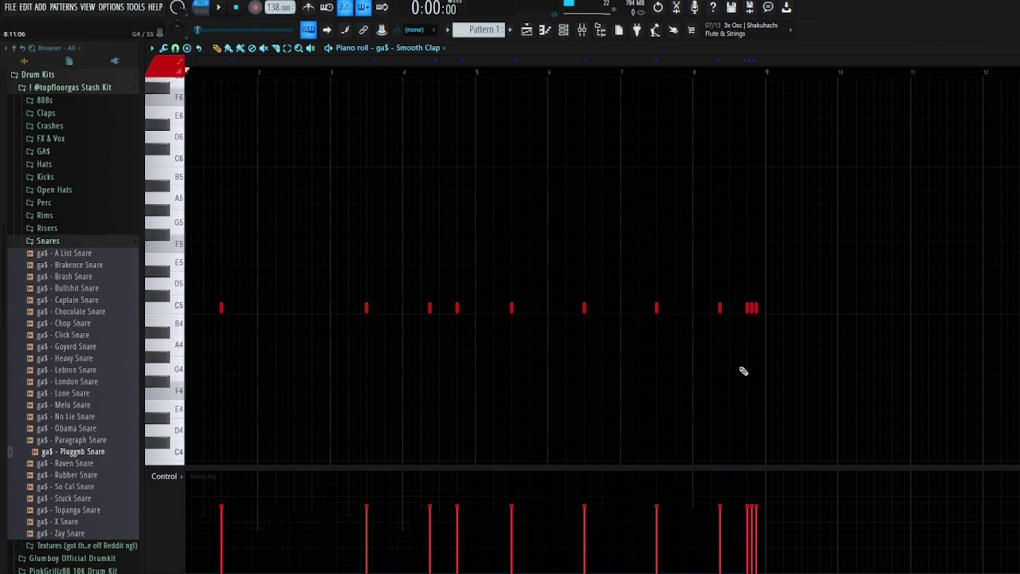
Examine the Smooth Clap note placement across the eight bars, including the extra hits in bars 4 and 8
{"action": "scroll", "coordinate": [451, 329], "scroll_direction": "up", "scroll_amount": 3, "text": "ctrl"}
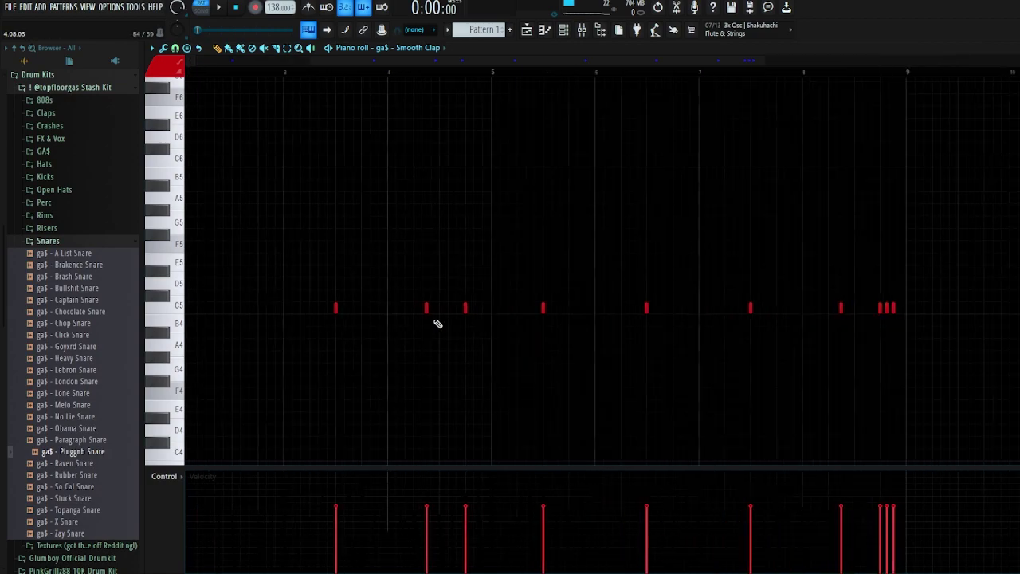
{"action": "scroll", "coordinate": [417, 308], "scroll_direction": "down", "scroll_amount": 4, "text": "ctrl"}
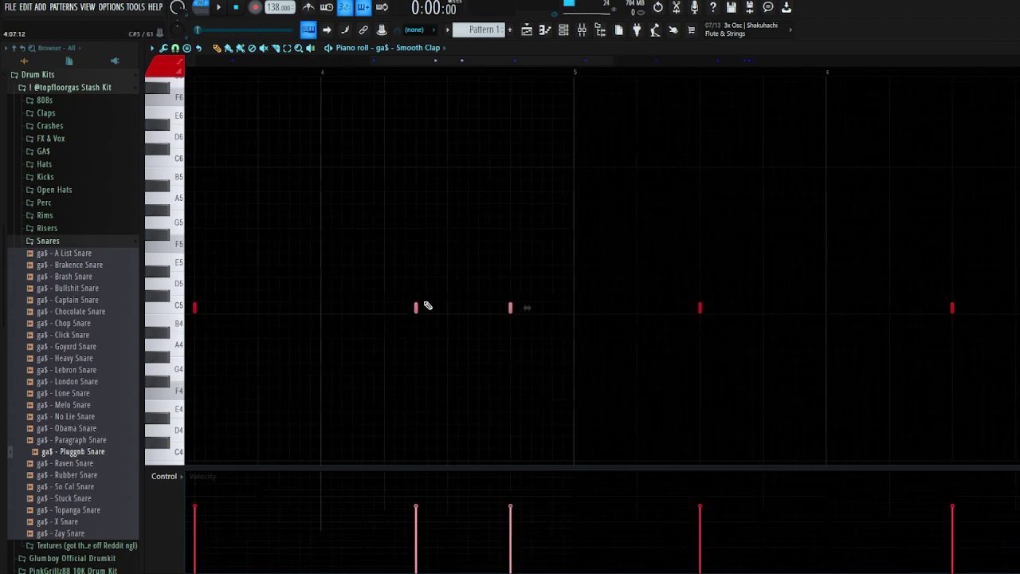
{"action": "scroll", "coordinate": [723, 306], "scroll_direction": "up", "scroll_amount": 3, "text": "ctrl"}
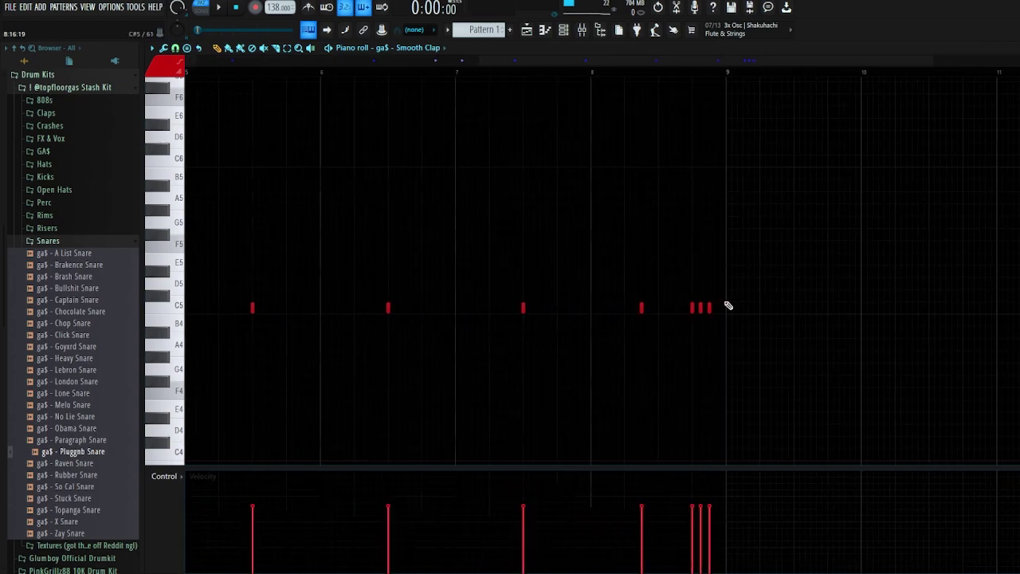
{"action": "scroll", "coordinate": [734, 328], "scroll_direction": "up", "scroll_amount": 3, "text": "ctrl"}
{"action": "scroll", "coordinate": [660, 336], "scroll_direction": "down", "scroll_amount": 6, "text": "ctrl"}
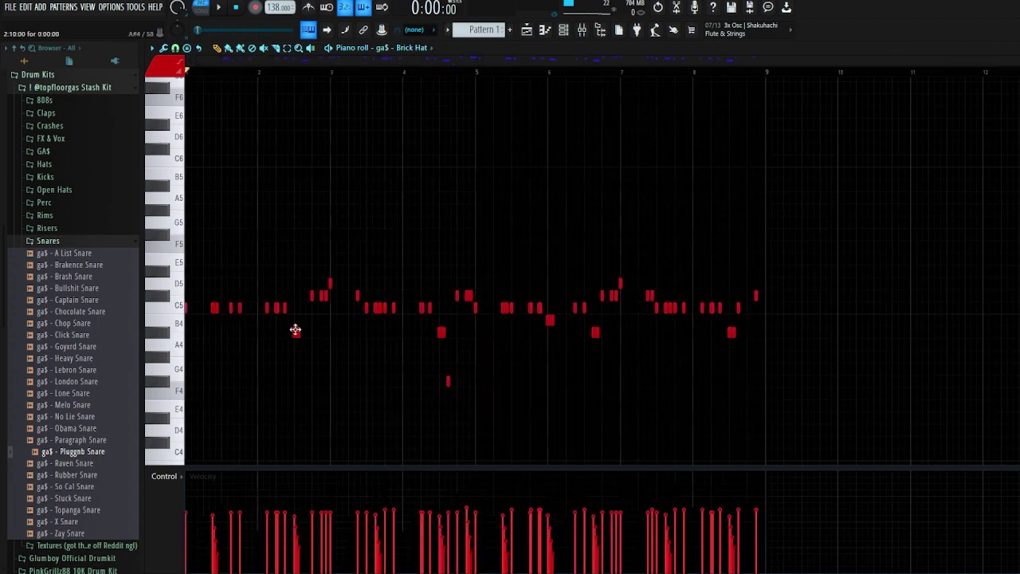
Examine the Brick Hat's rolls and pitch changes across the eight bars and open the Xangang Rim notes
{"action": "scroll", "coordinate": [192, 342], "scroll_direction": "up", "scroll_amount": 4, "text": "ctrl"}
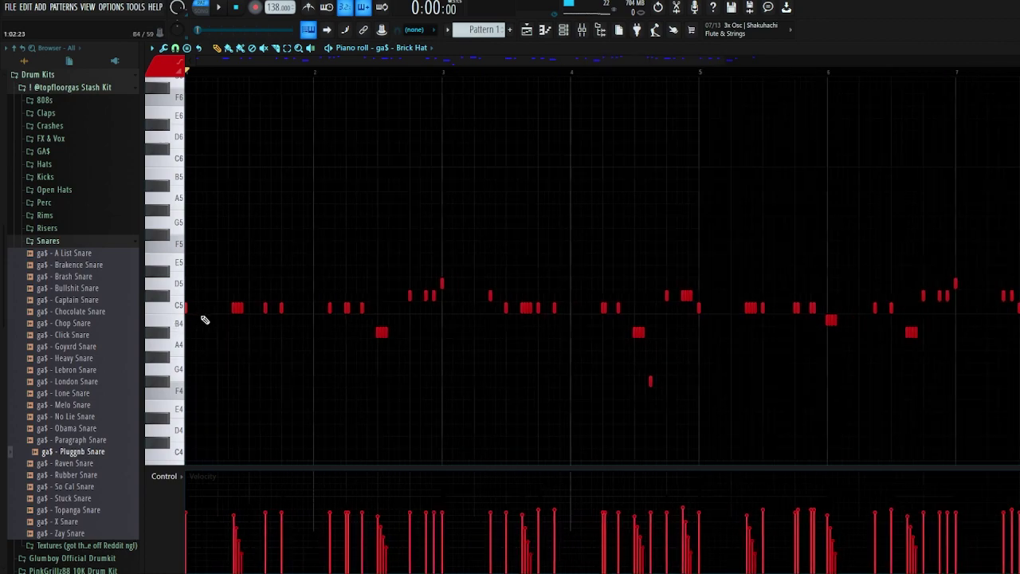
{"action": "scroll", "coordinate": [192, 324], "scroll_direction": "down", "scroll_amount": 2, "text": "ctrl"}
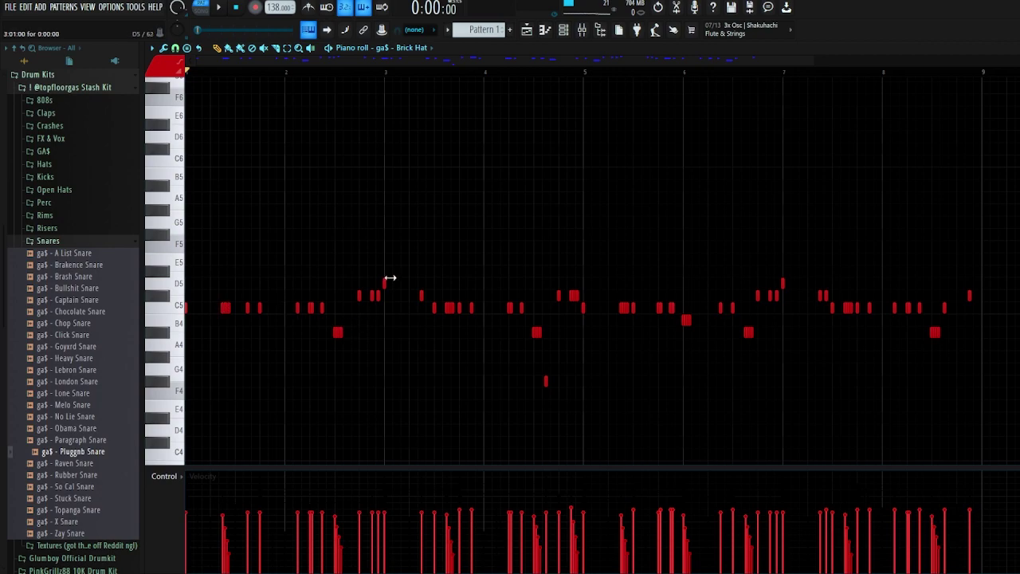
{"action": "scroll", "coordinate": [409, 318], "scroll_direction": "down", "scroll_amount": 3, "text": "ctrl"}
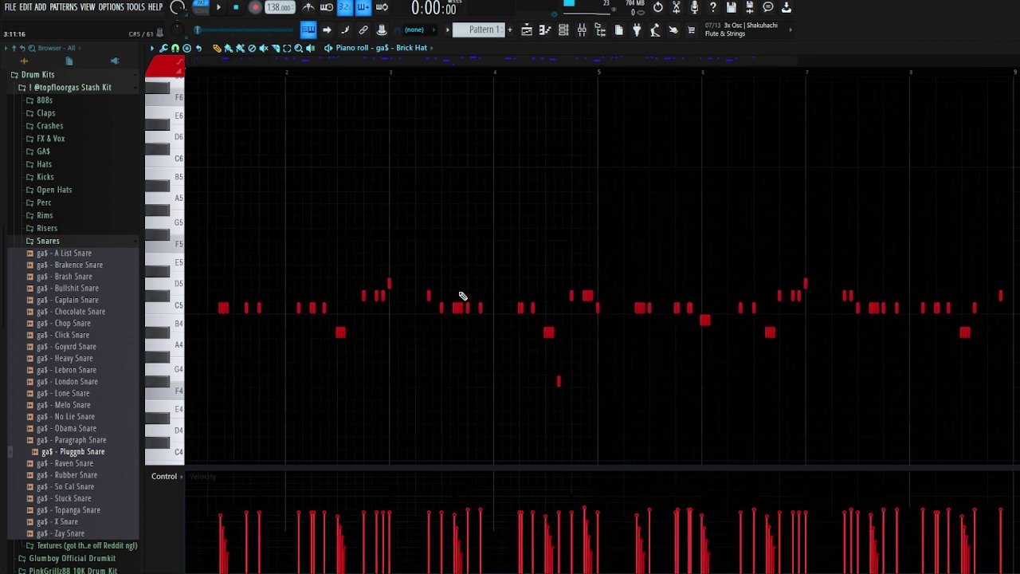
{"action": "scroll", "coordinate": [750, 376], "scroll_direction": "up", "scroll_amount": 4, "text": "ctrl"}
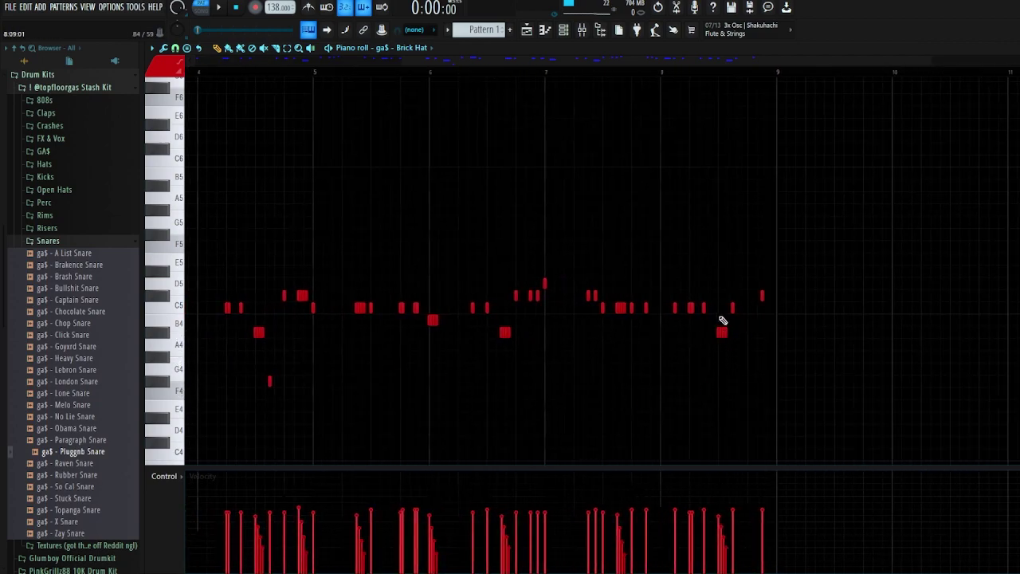
{"action": "scroll", "coordinate": [722, 320], "scroll_direction": "down", "scroll_amount": 4, "text": "ctrl"}
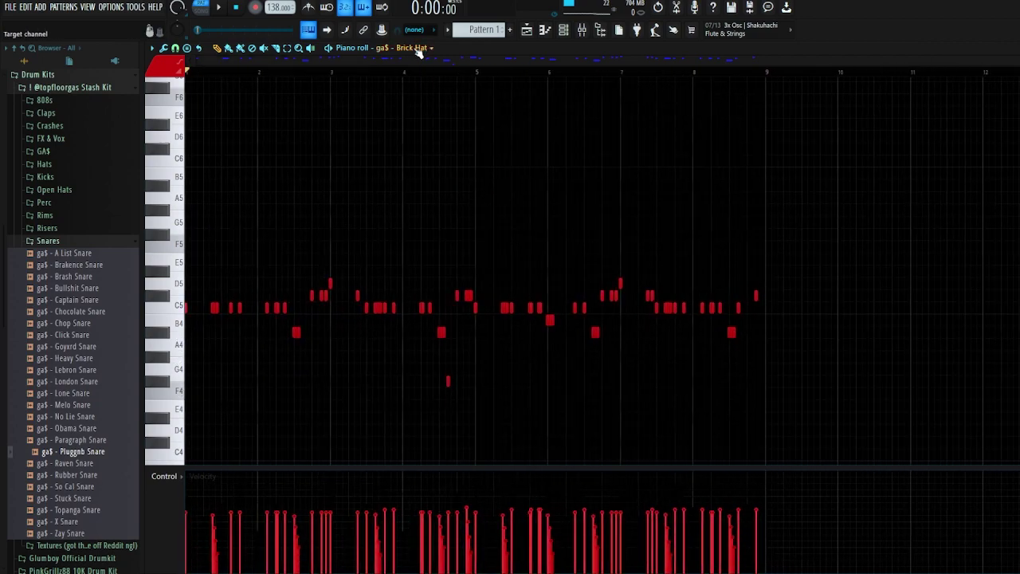
{"action": "left_click", "coordinate": [414, 50]}
{"action": "left_click", "coordinate": [410, 318]}
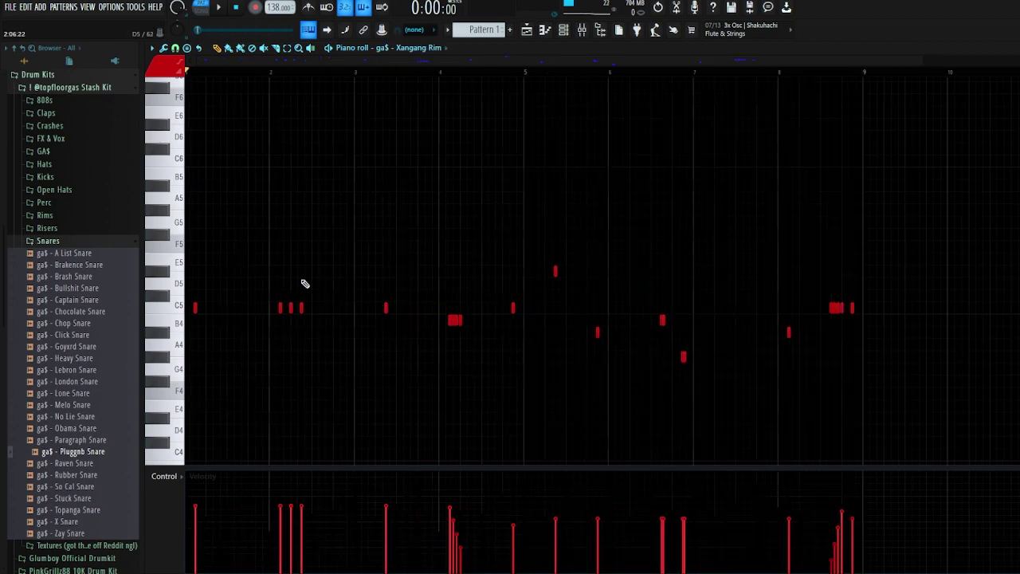
Examine the Xangang Rim notes' rolls and pitch changes across the eight bars and open the Chant Perc notes
{"action": "left_click_drag", "start_coordinate": [205, 305], "coordinate": [974, 378]}
{"action": "scroll", "coordinate": [272, 331], "scroll_direction": "up", "scroll_amount": 5}
{"action": "left_click_drag", "start_coordinate": [261, 295], "coordinate": [449, 331]}
{"action": "scroll", "coordinate": [437, 346], "scroll_direction": "down", "scroll_amount": 6}
{"action": "scroll", "coordinate": [699, 351], "scroll_direction": "up", "scroll_amount": 3}
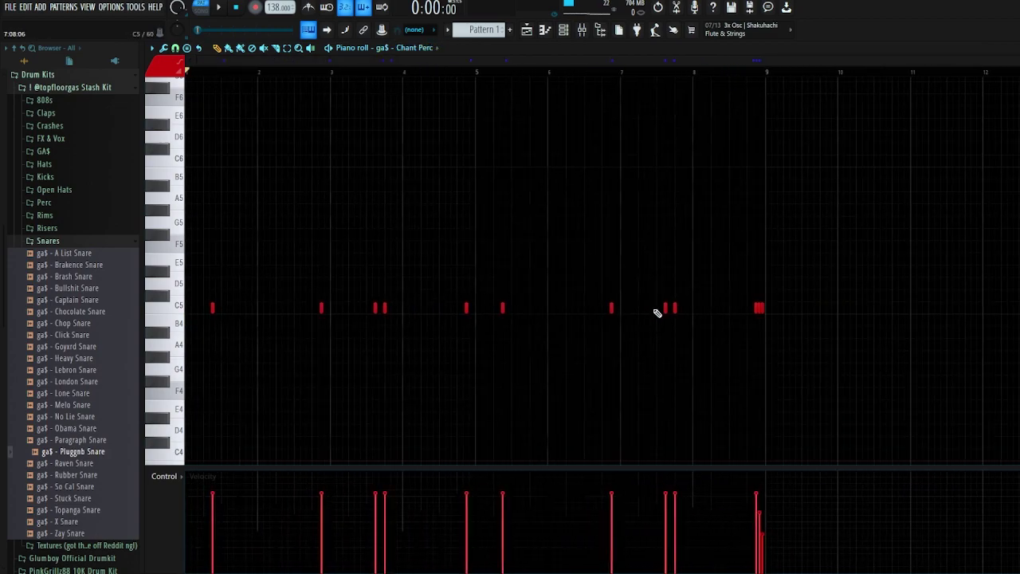
Select all Chant Perc notes and examine their placement across the eight bars, including the roll at the end of bar 8
{"action": "left_click_drag", "start_coordinate": [831, 322], "coordinate": [201, 294]}
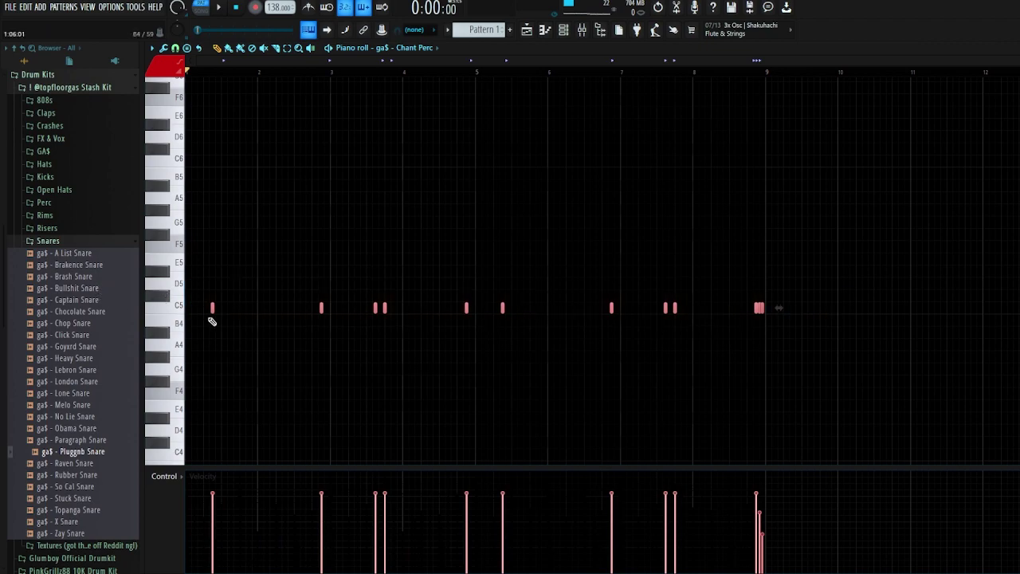
{"action": "scroll", "coordinate": [212, 320], "scroll_direction": "up", "scroll_amount": 3}
{"action": "scroll", "coordinate": [460, 323], "scroll_direction": "down", "scroll_amount": 3}
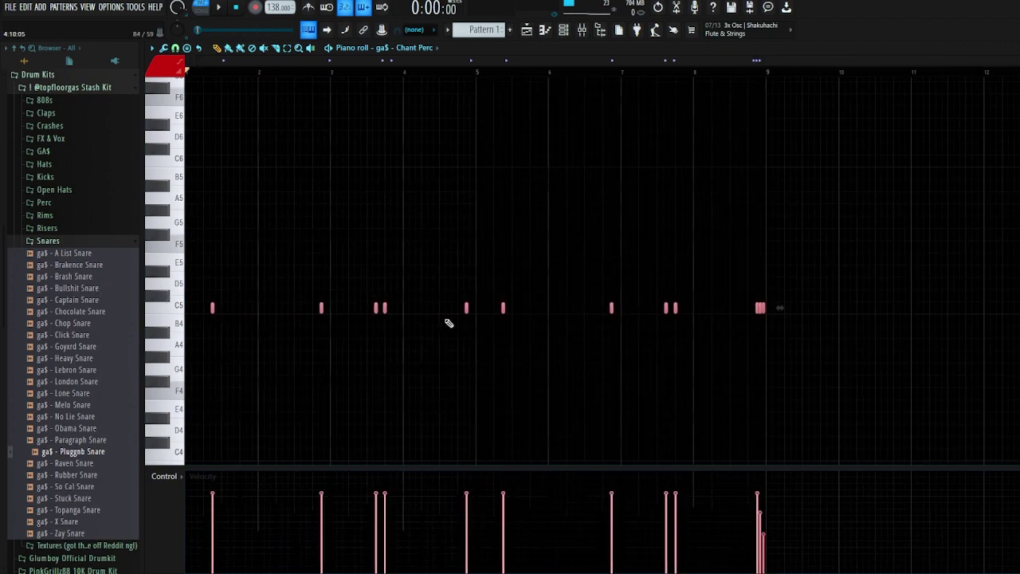
{"action": "scroll", "coordinate": [702, 299], "scroll_direction": "up", "scroll_amount": 4}
{"action": "scroll", "coordinate": [821, 322], "scroll_direction": "up", "scroll_amount": 3}
{"action": "scroll", "coordinate": [705, 319], "scroll_direction": "down", "scroll_amount": 7}
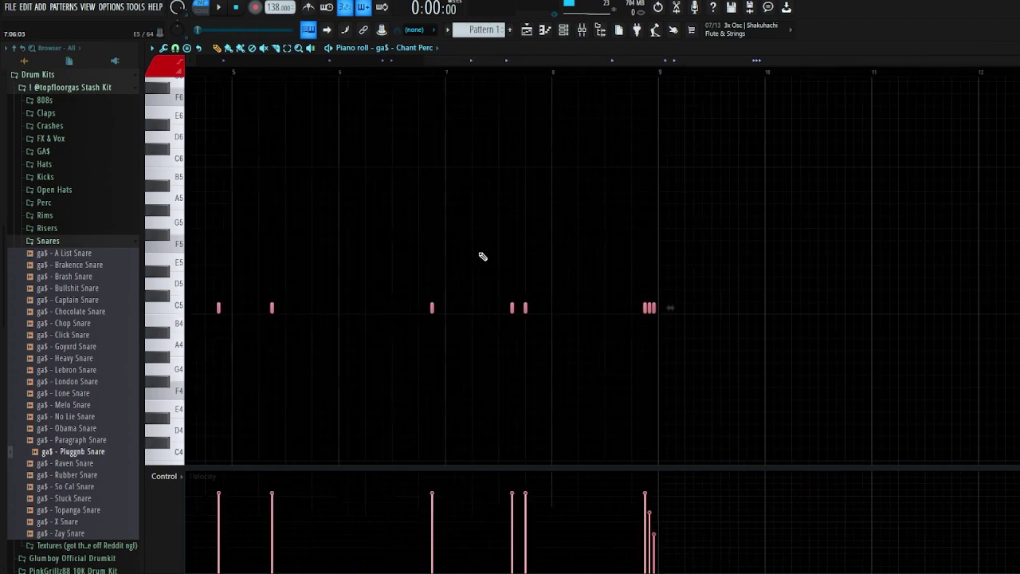
Open the Shaker Perc notes and examine their evenly repeated placement across the eight bars
{"action": "left_click", "coordinate": [414, 204]}
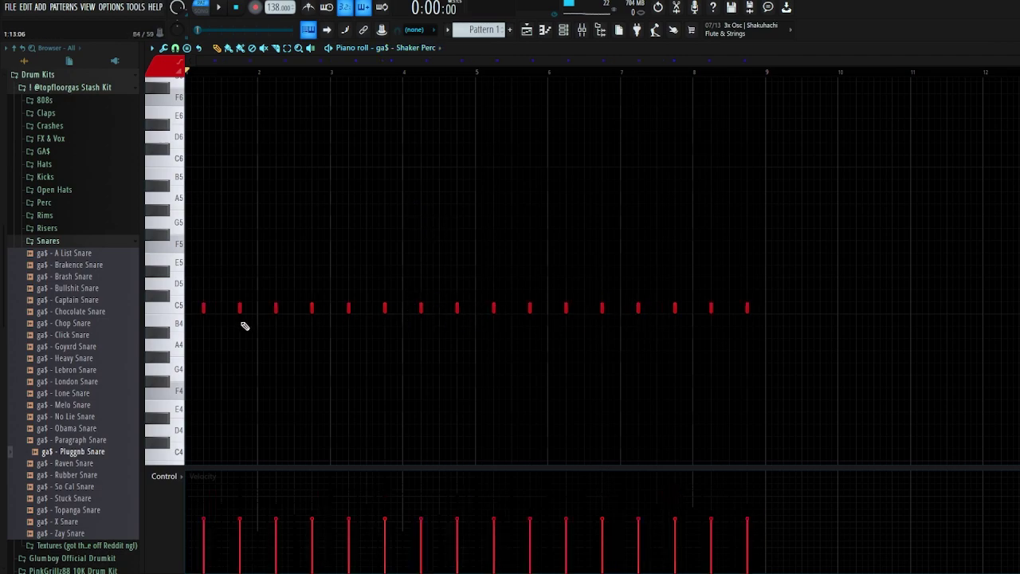
{"action": "scroll", "coordinate": [204, 311], "scroll_direction": "up", "scroll_amount": 5}
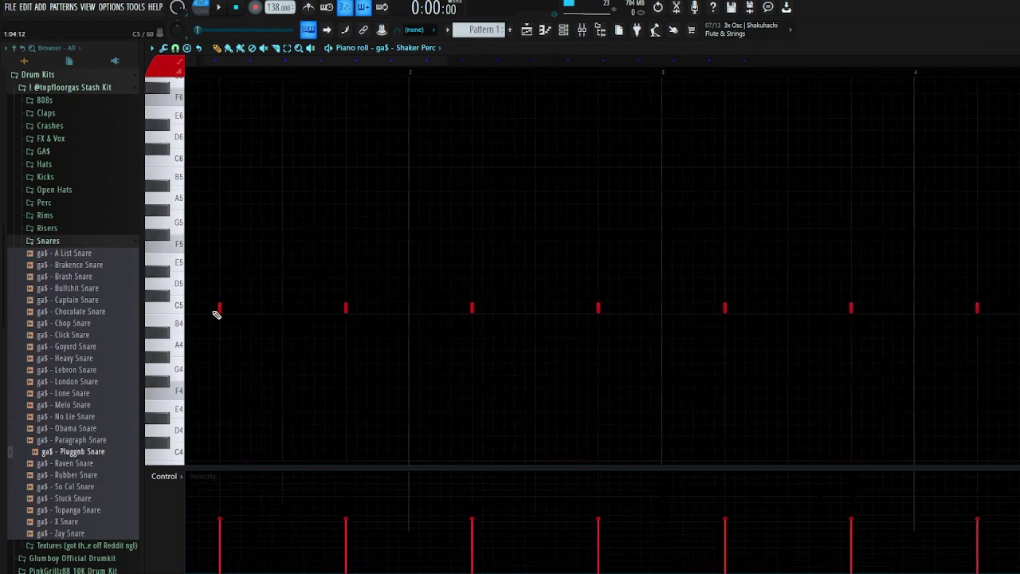
{"action": "scroll", "coordinate": [345, 313], "scroll_direction": "down", "scroll_amount": 6}
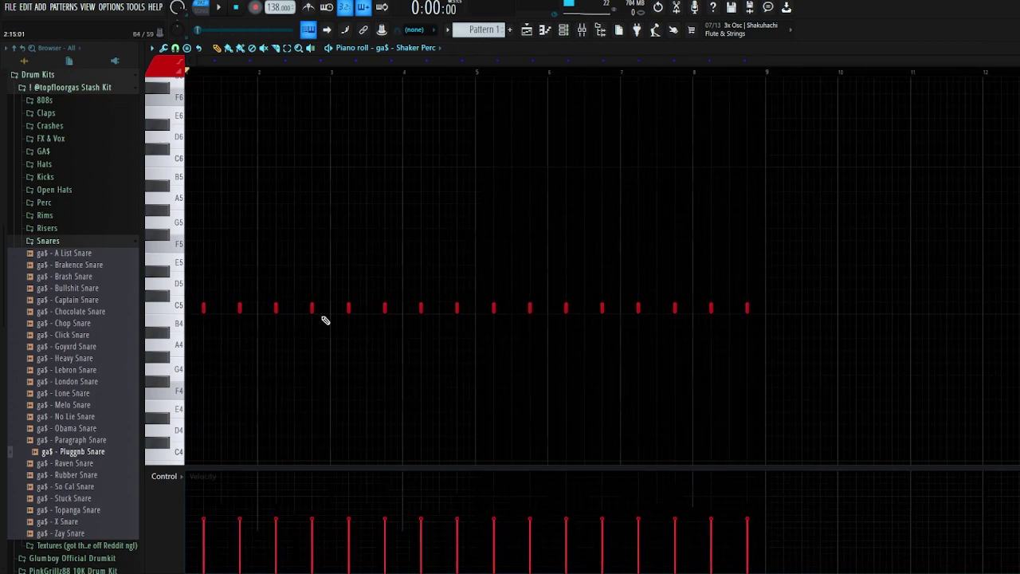
{"action": "left_click_drag", "start_coordinate": [881, 328], "coordinate": [188, 265]}
{"action": "right_click", "coordinate": [547, 231]}
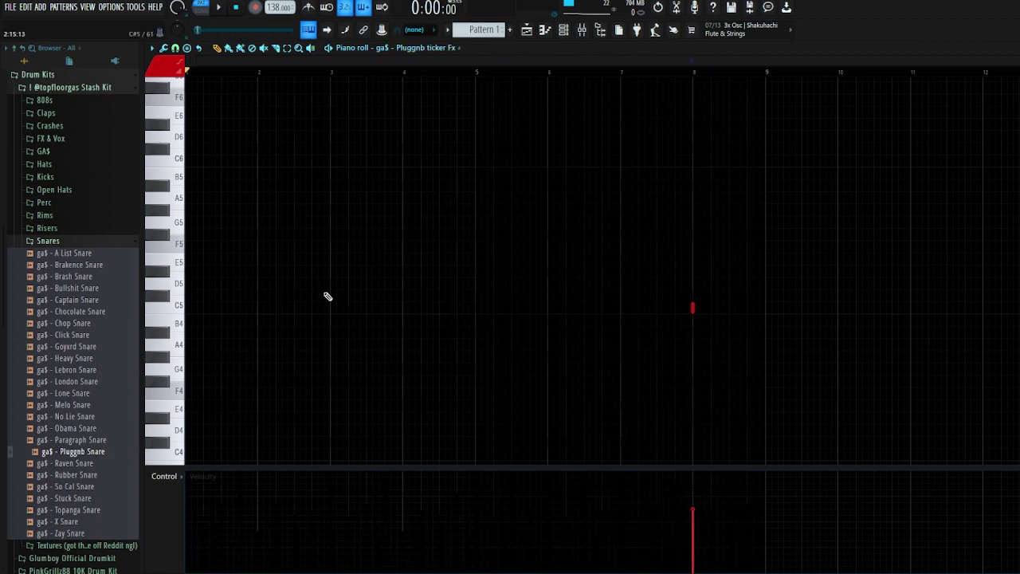
Examine the Pluggnb ticker Fx note at the start of bar 8 and the Go 2 Crash note at bar 1
{"action": "scroll", "coordinate": [717, 330], "scroll_direction": "up", "scroll_amount": 3}
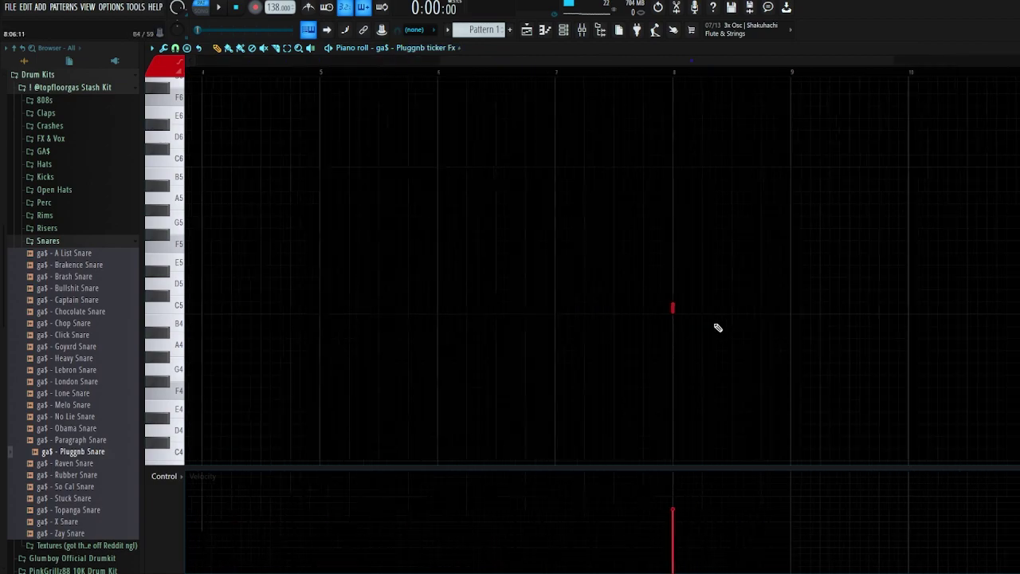
{"action": "scroll", "coordinate": [570, 248], "scroll_direction": "down", "scroll_amount": 2}
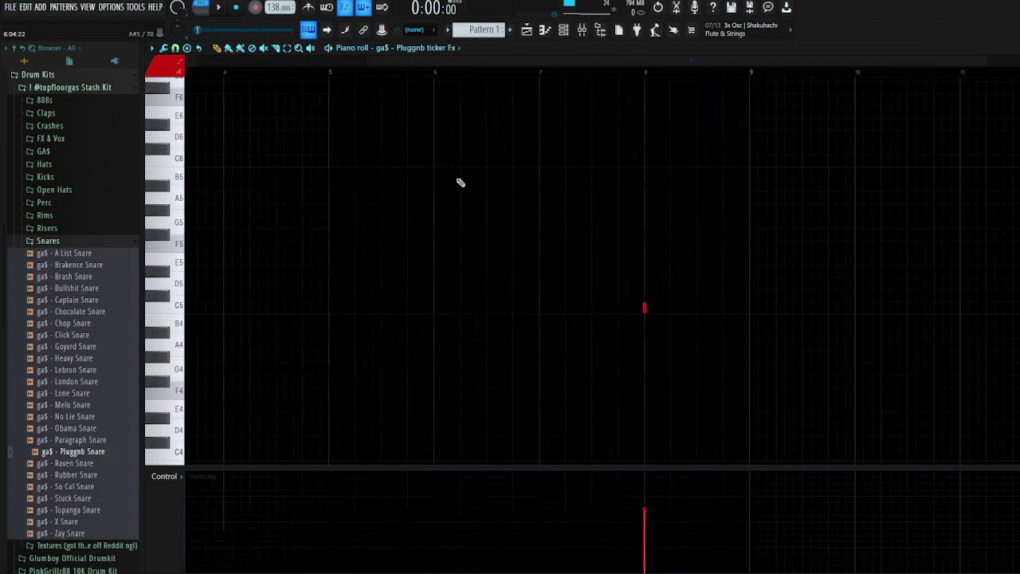
{"action": "left_click", "coordinate": [415, 223]}
{"action": "scroll", "coordinate": [387, 253], "scroll_direction": "down", "scroll_amount": 4}
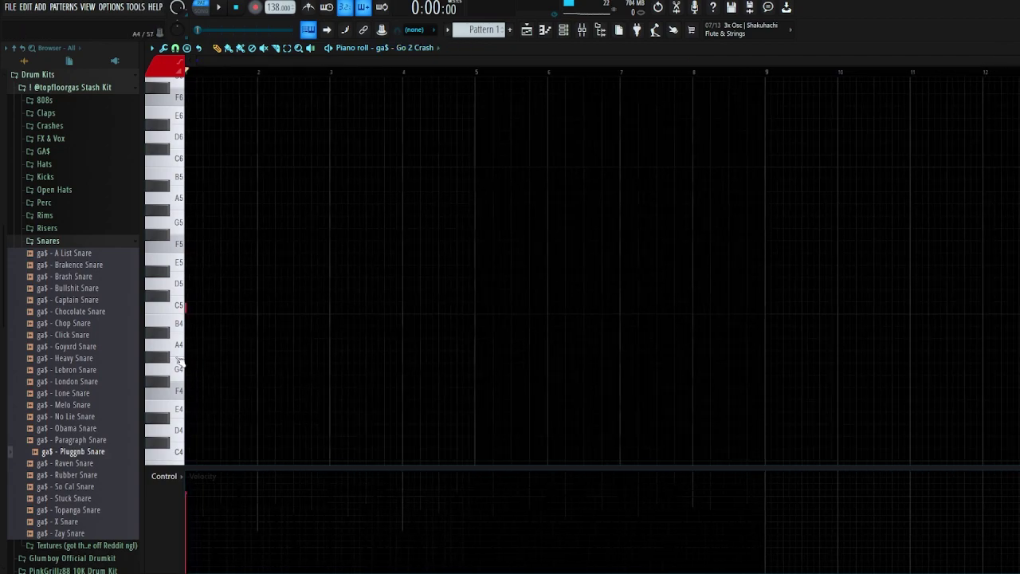
Open the Goyxrd 808 notes and examine the bassline, focusing on the four notes in bars 5 and 6
{"action": "left_click", "coordinate": [407, 240]}
{"action": "key", "text": "ctrl+a"}
{"action": "scroll", "coordinate": [268, 255], "scroll_direction": "up", "scroll_amount": 3}
{"action": "scroll", "coordinate": [495, 271], "scroll_direction": "up", "scroll_amount": 5}
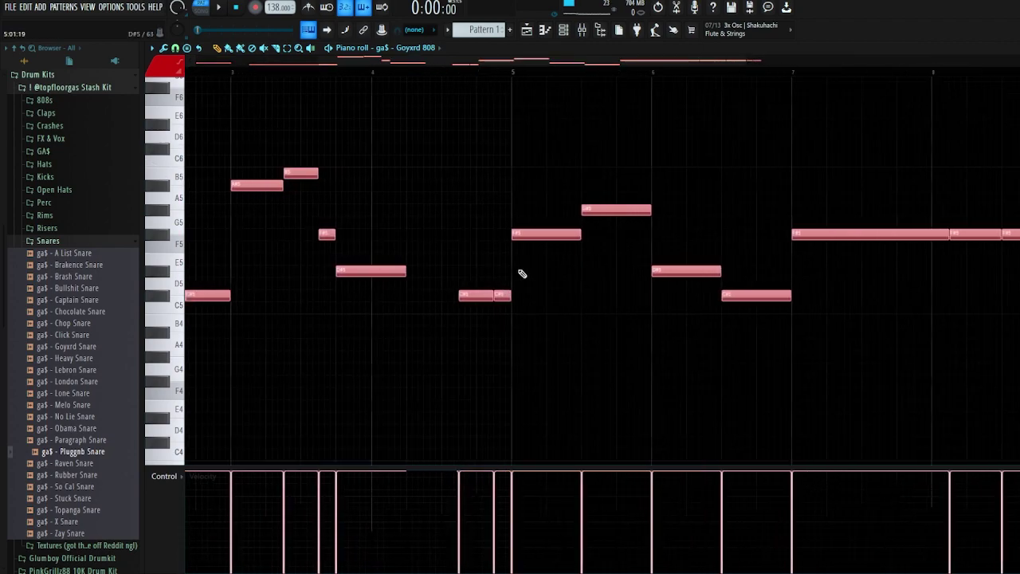
{"action": "left_click_drag", "start_coordinate": [517, 144], "coordinate": [854, 342]}
{"action": "scroll", "coordinate": [617, 282], "scroll_direction": "up", "scroll_amount": 2}
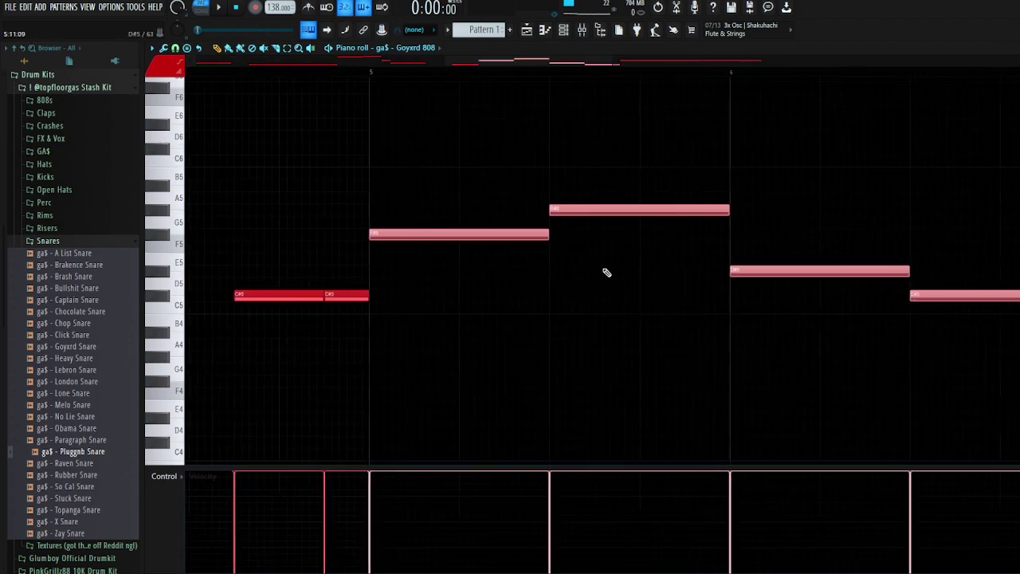
{"action": "scroll", "coordinate": [702, 276], "scroll_direction": "down", "scroll_amount": 4}
{"action": "scroll", "coordinate": [729, 296], "scroll_direction": "up", "scroll_amount": 4}
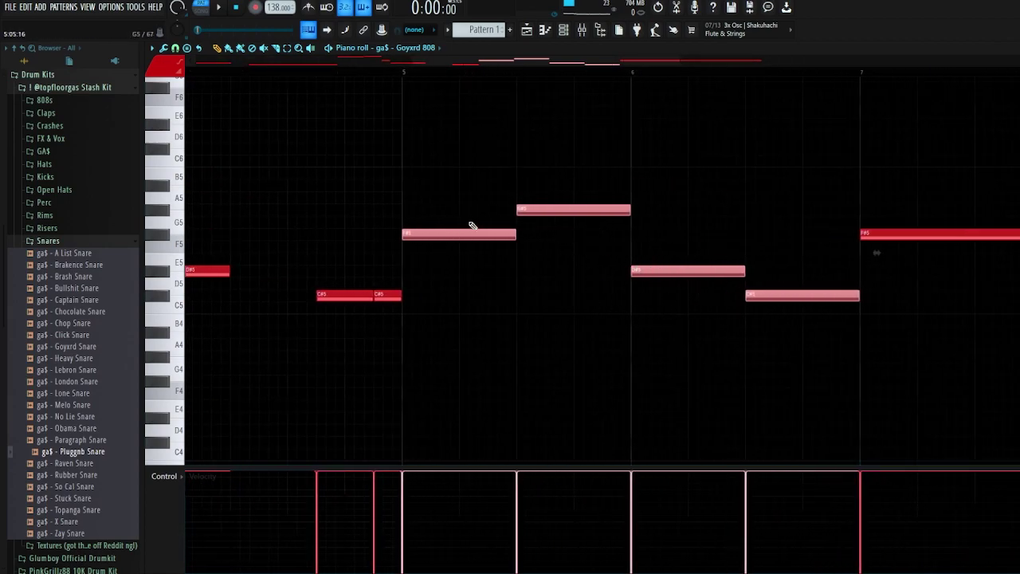
{"action": "scroll", "coordinate": [460, 230], "scroll_direction": "up", "scroll_amount": 2}
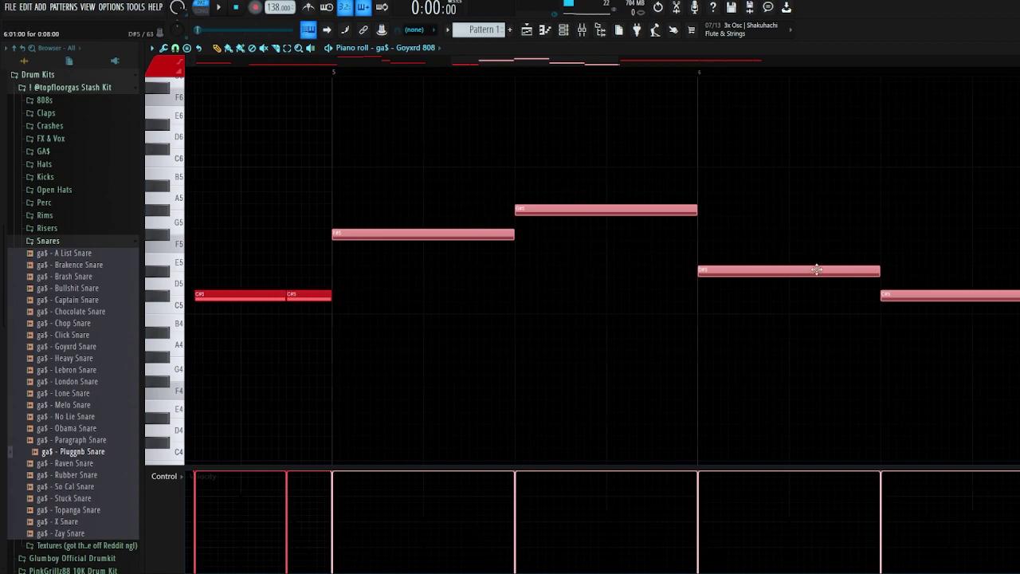
{"action": "scroll", "coordinate": [624, 205], "scroll_direction": "down", "scroll_amount": 3}
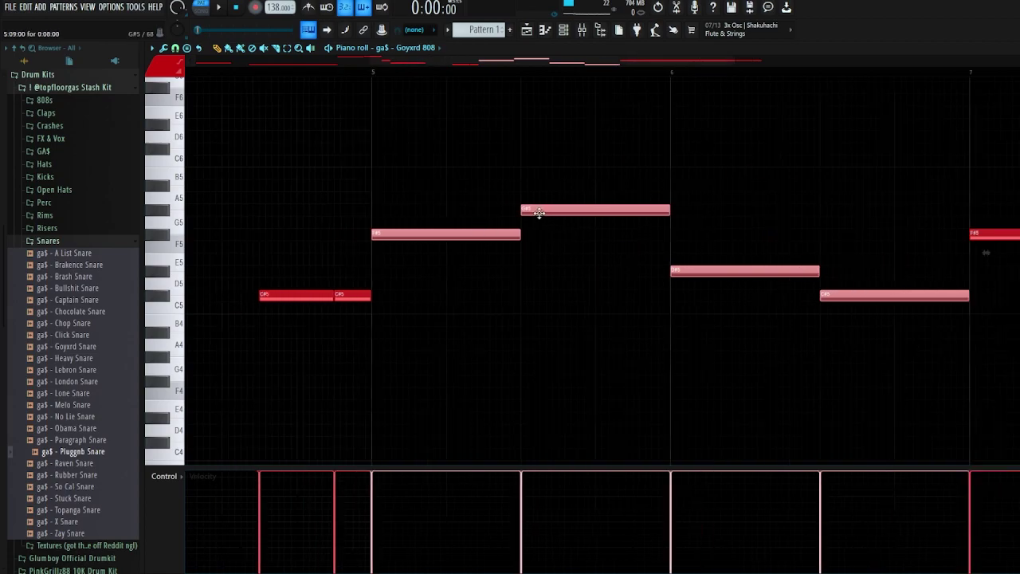
{"action": "scroll", "coordinate": [570, 238], "scroll_direction": "down", "scroll_amount": 3}
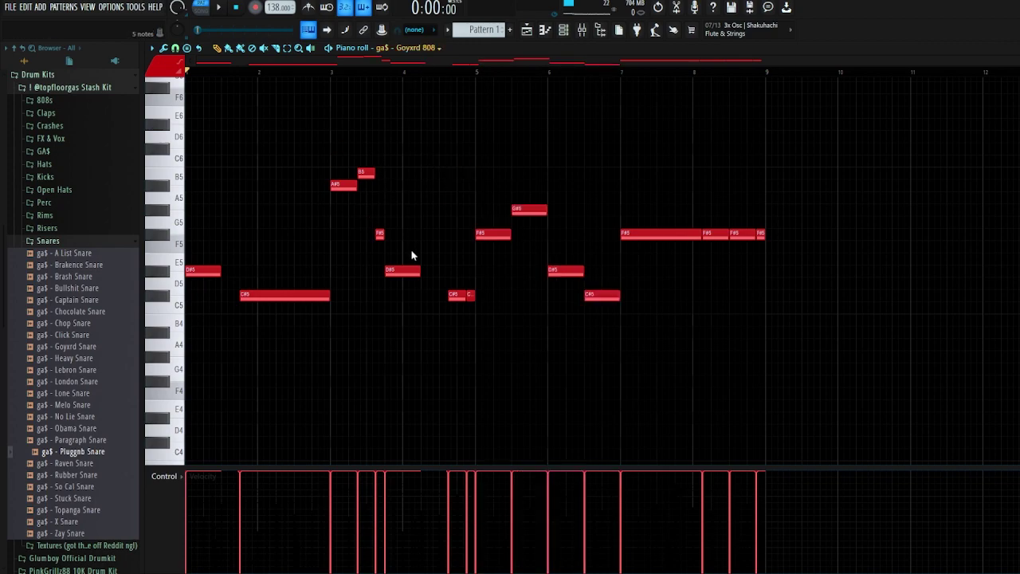
Examine the Tom Perc notes in bar 8 and check the pitch shift in the channel's sampler settings
{"action": "key", "text": "Down"}
{"action": "scroll", "coordinate": [747, 337], "scroll_direction": "up", "scroll_amount": 2}
{"action": "scroll", "coordinate": [571, 144], "scroll_direction": "up", "scroll_amount": 3}
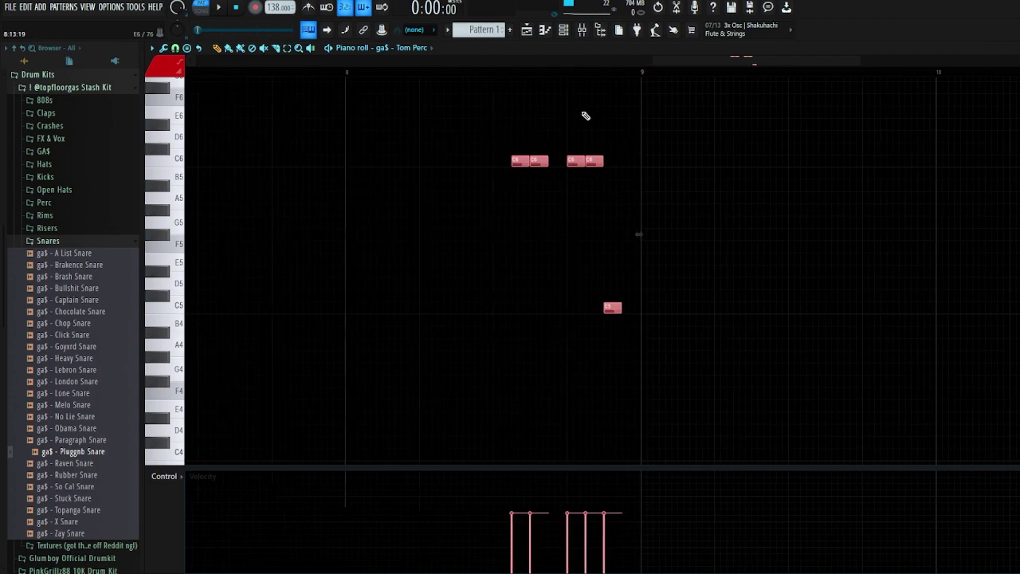
{"action": "left_click", "coordinate": [564, 31]}
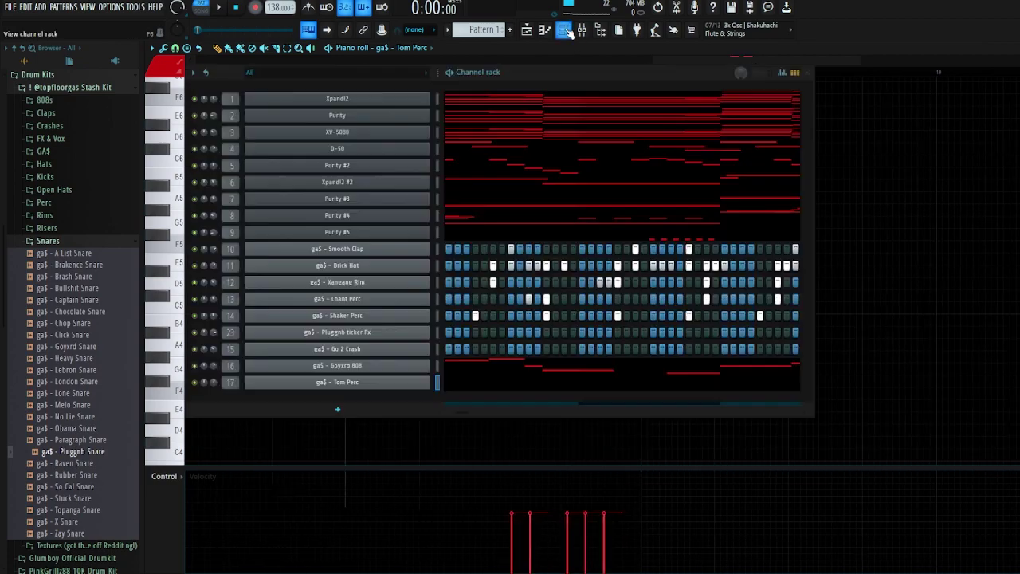
{"action": "left_click", "coordinate": [319, 381]}
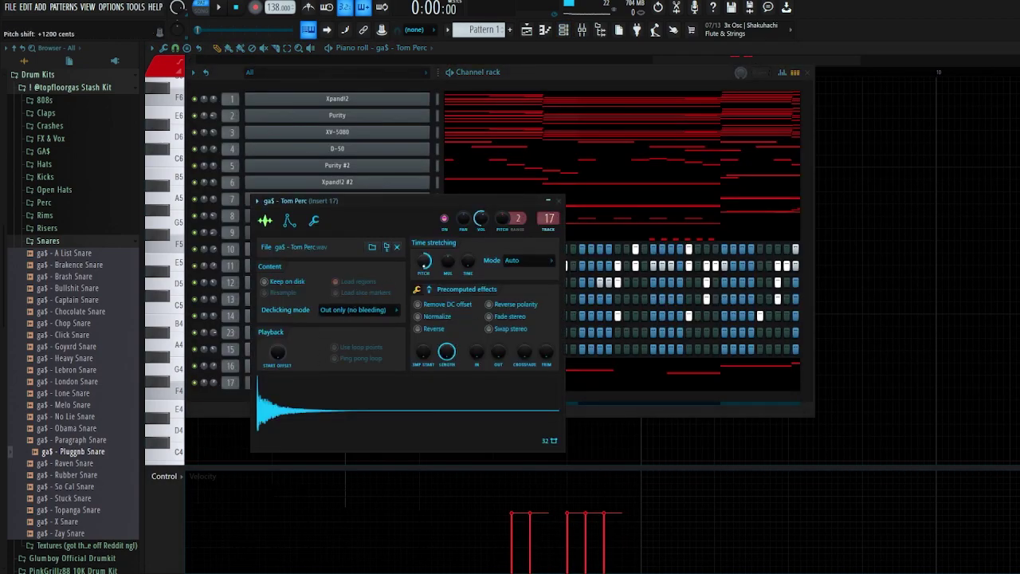
{"action": "left_click", "coordinate": [886, 204]}
{"action": "scroll", "coordinate": [596, 237], "scroll_direction": "down", "scroll_amount": 6}
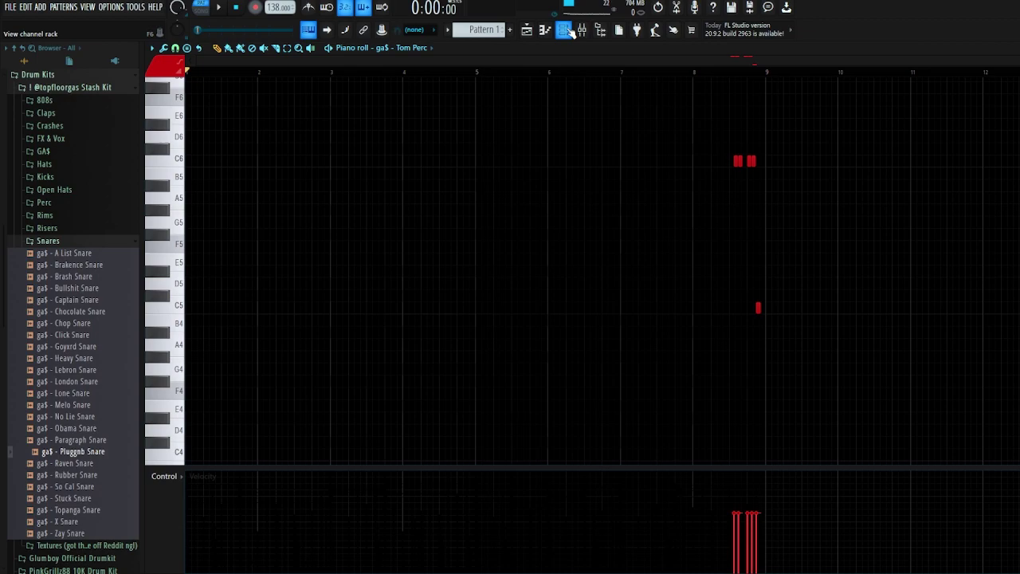
Play the pattern while viewing the Smooth Clap, Brick Hat, Xangang Rim, Chant Perc and Shaker Perc notes in turn
{"action": "key", "text": "space"}
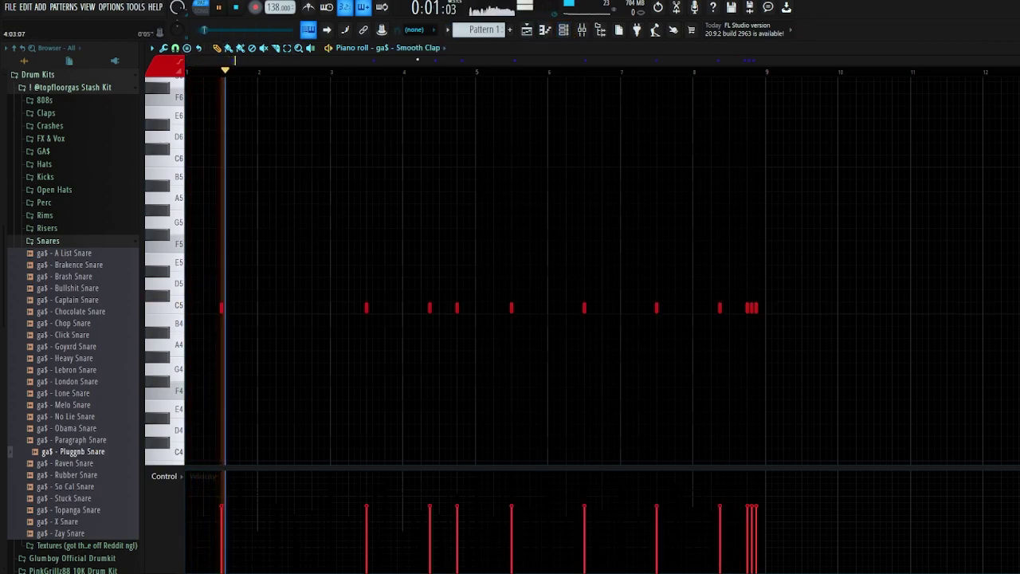
{"action": "left_click", "coordinate": [414, 49]}
{"action": "left_click", "coordinate": [417, 180]}
{"action": "left_click", "coordinate": [404, 48]}
{"action": "left_click", "coordinate": [420, 203]}
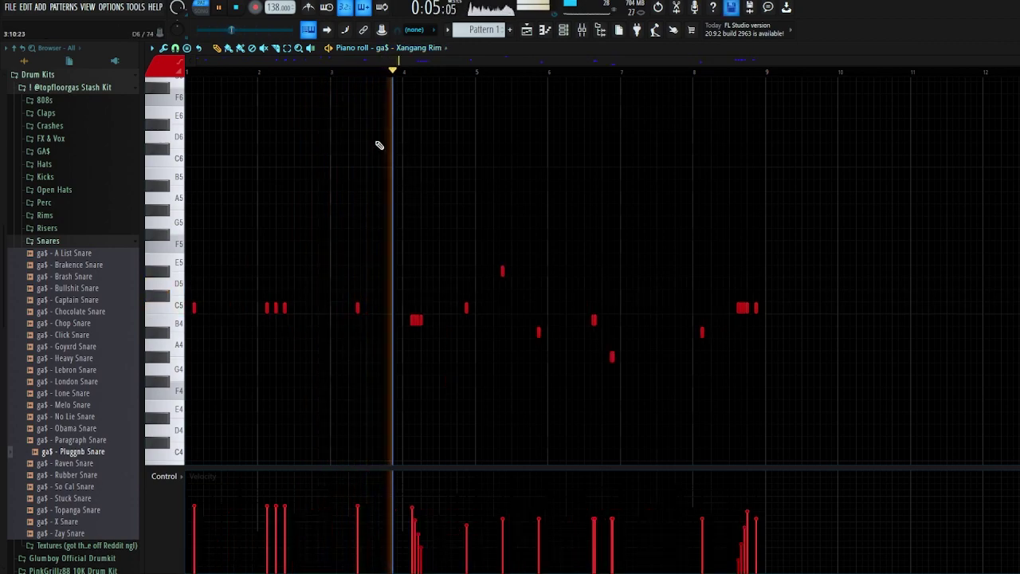
{"action": "left_click", "coordinate": [418, 49]}
{"action": "left_click", "coordinate": [418, 214]}
{"action": "left_click", "coordinate": [414, 49]}
{"action": "left_click", "coordinate": [412, 218]}
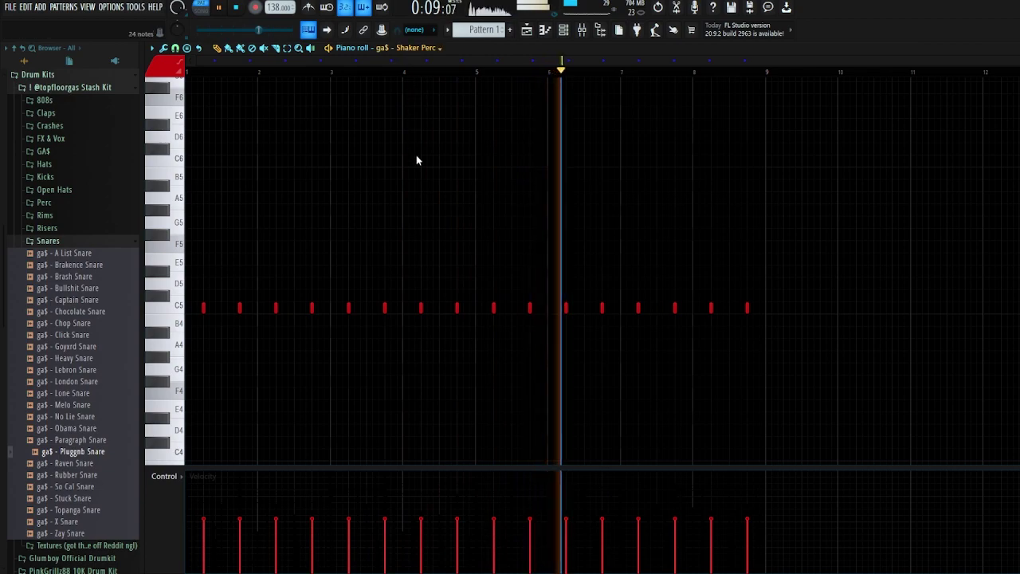
Follow the playback through the remaining drum channels' notes after Shaker Perc and stop it
{"action": "left_click", "coordinate": [422, 223]}
{"action": "left_click", "coordinate": [428, 49]}
{"action": "left_click", "coordinate": [424, 48]}
{"action": "left_click", "coordinate": [421, 237]}
{"action": "left_click", "coordinate": [416, 52]}
{"action": "left_click", "coordinate": [419, 266]}
{"action": "key", "text": "space"}
Open the playlist and examine the opening 16 bars, including the GA$ tag, the delayed 808 and the Purity #3 entry
{"action": "key", "text": "F7"}
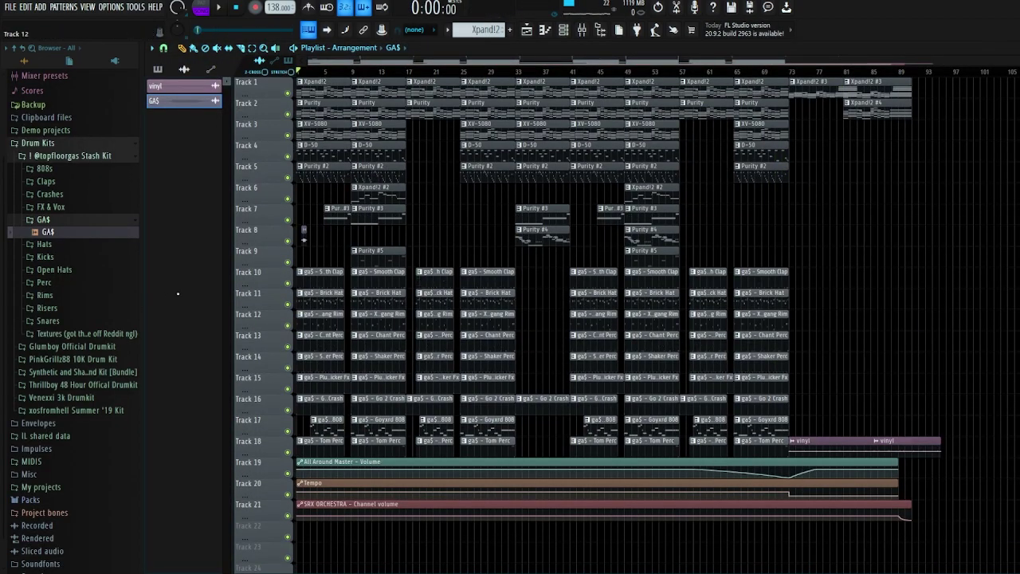
{"action": "scroll", "coordinate": [271, 293], "scroll_direction": "up", "scroll_amount": 6}
{"action": "scroll", "coordinate": [288, 294], "scroll_direction": "up", "scroll_amount": 3}
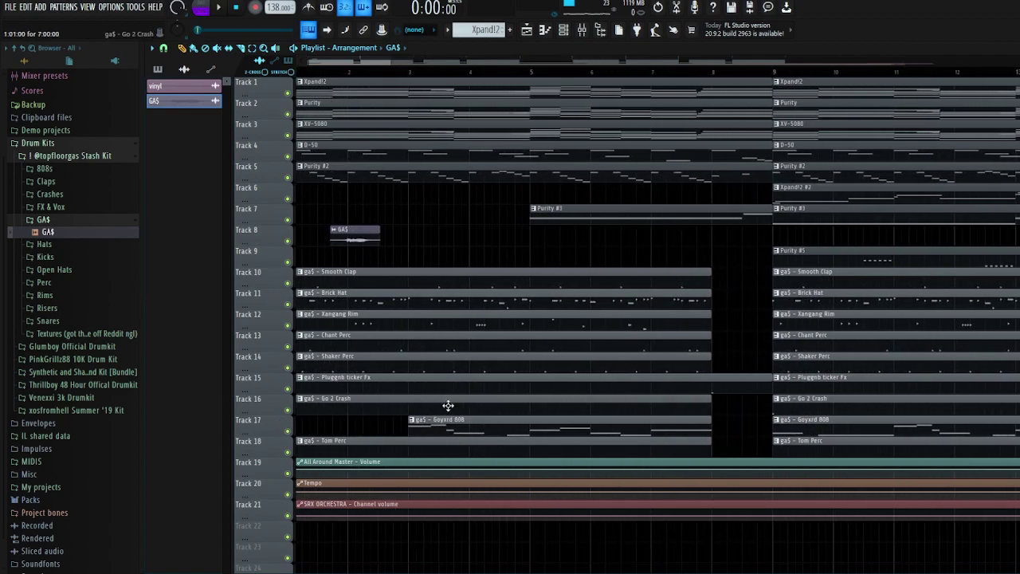
{"action": "scroll", "coordinate": [361, 255], "scroll_direction": "down", "scroll_amount": 3}
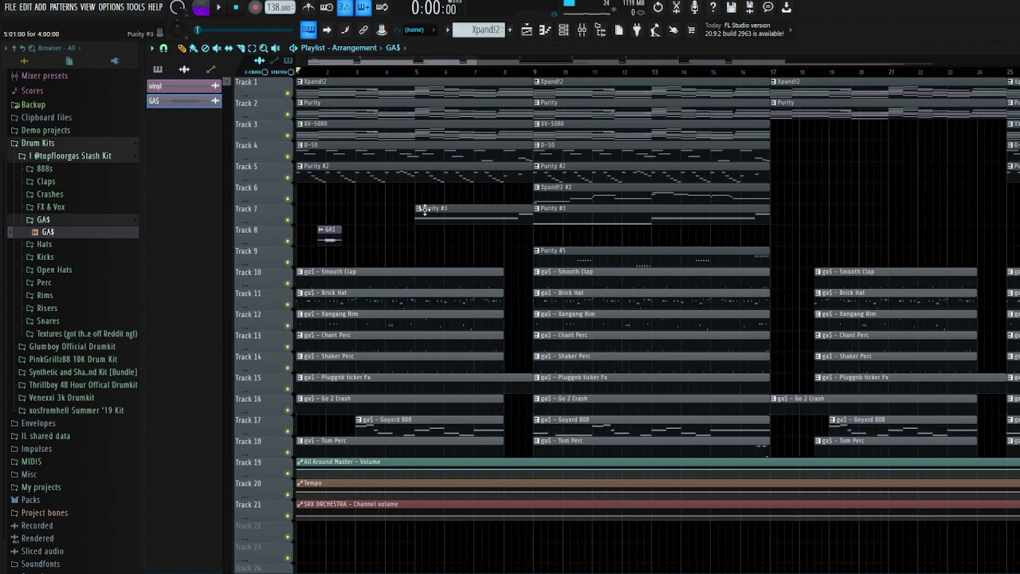
{"action": "scroll", "coordinate": [414, 208], "scroll_direction": "up", "scroll_amount": 3}
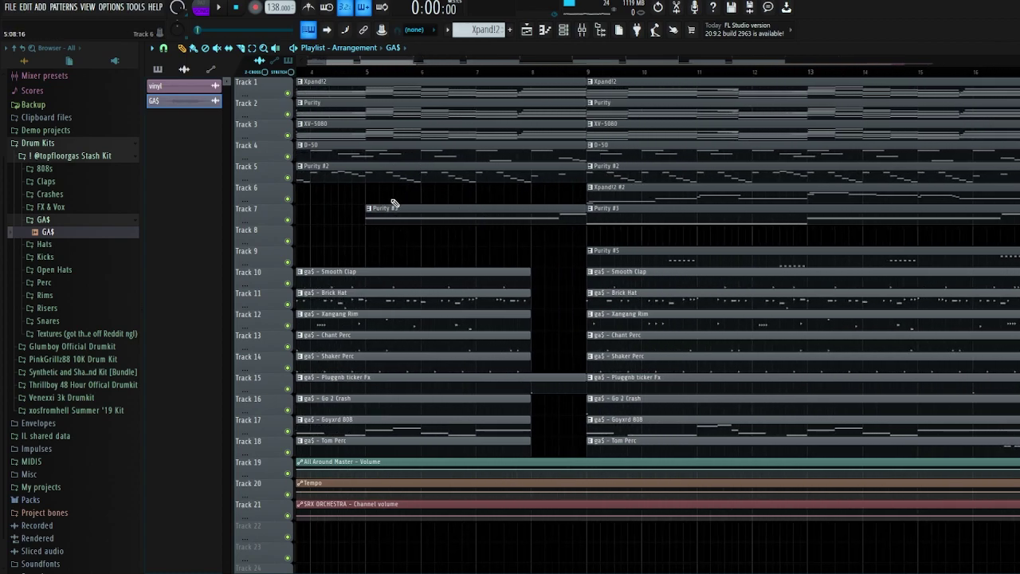
{"action": "scroll", "coordinate": [413, 235], "scroll_direction": "down", "scroll_amount": 8}
Highlight the arrangement's sections in turn, bars 1–16, 17–40, 41–56 and 57–72, and clear the selection
{"action": "left_click_drag", "start_coordinate": [387, 451], "coordinate": [297, 80]}
{"action": "left_click_drag", "start_coordinate": [430, 77], "coordinate": [567, 462]}
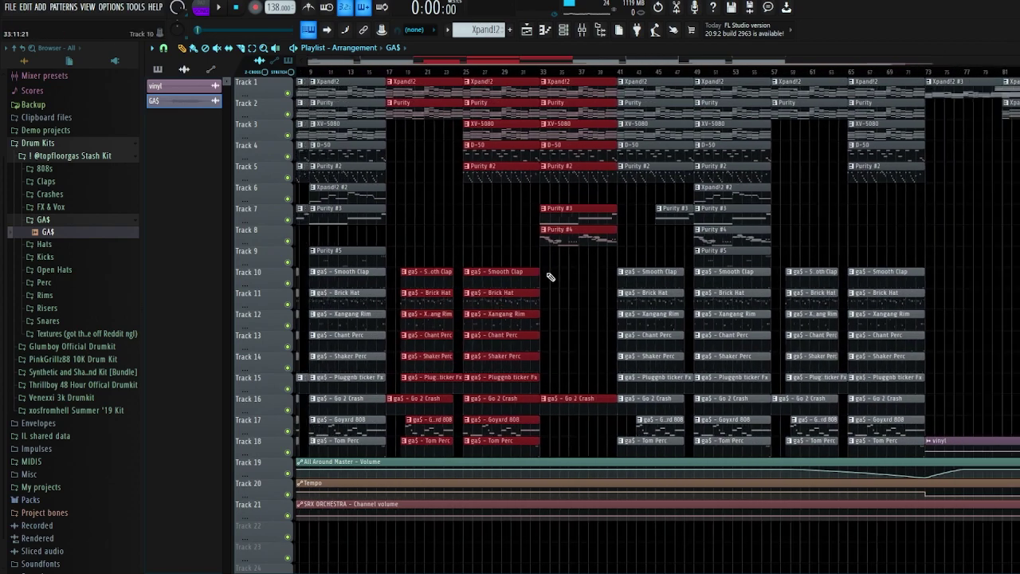
{"action": "left_click_drag", "start_coordinate": [585, 79], "coordinate": [652, 433]}
{"action": "left_click", "coordinate": [652, 433]}
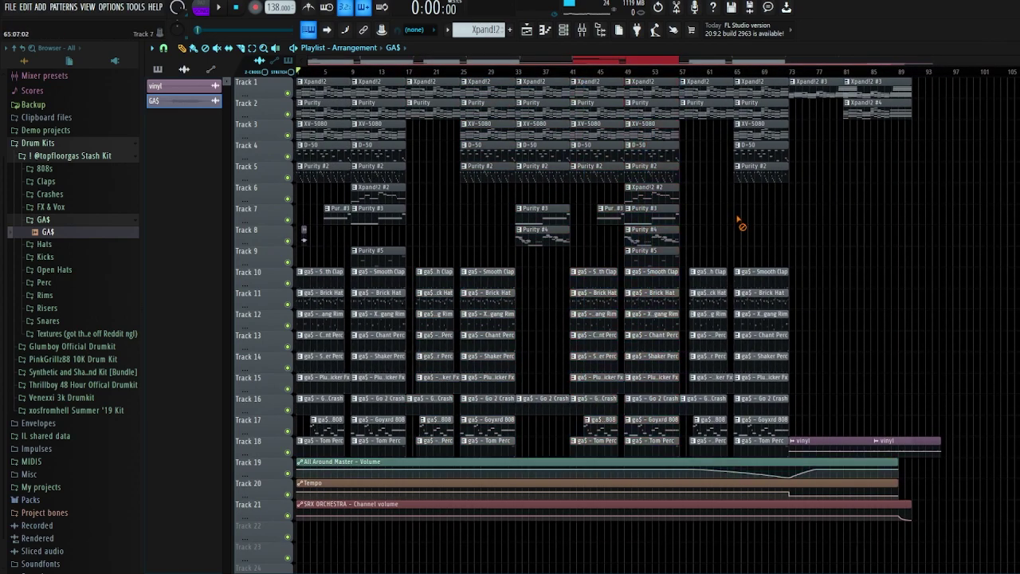
{"action": "left_click_drag", "start_coordinate": [702, 79], "coordinate": [761, 430]}
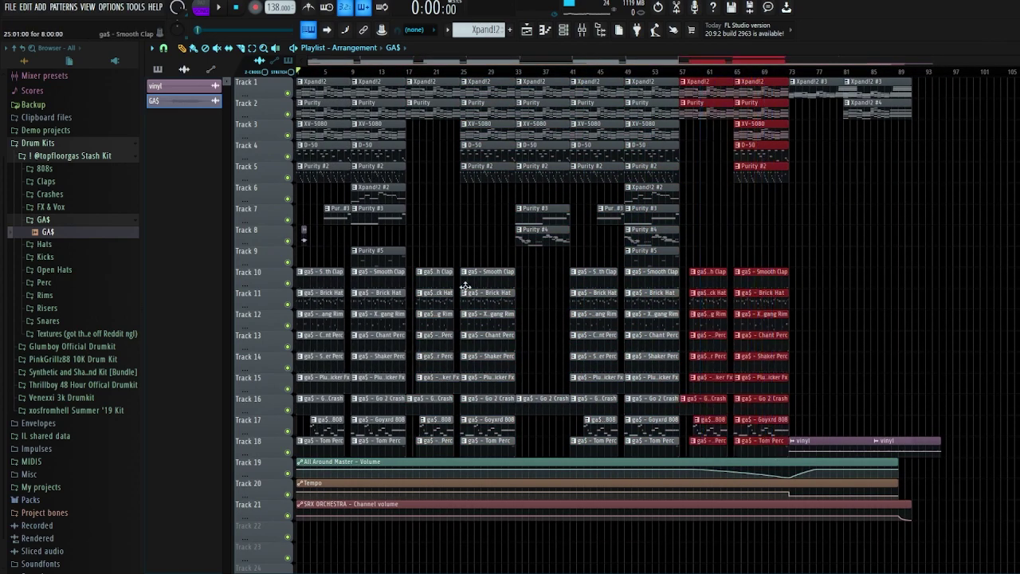
{"action": "left_click", "coordinate": [866, 300]}
Examine the outro's vinyl clips and the volume and tempo automation, and place the playhead at bar 73
{"action": "scroll", "coordinate": [824, 303], "scroll_direction": "up", "scroll_amount": 3}
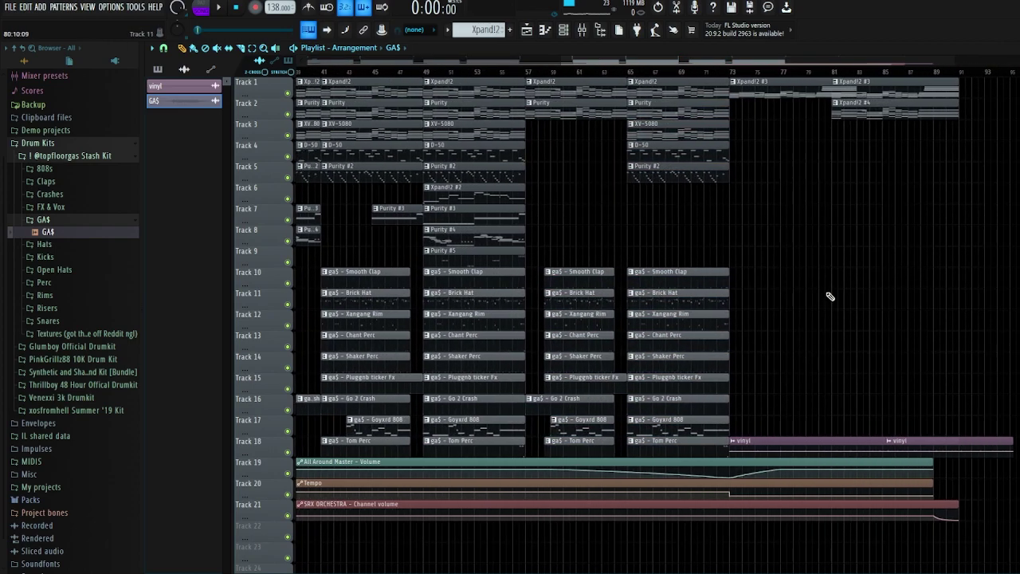
{"action": "scroll", "coordinate": [720, 255], "scroll_direction": "up", "scroll_amount": 2}
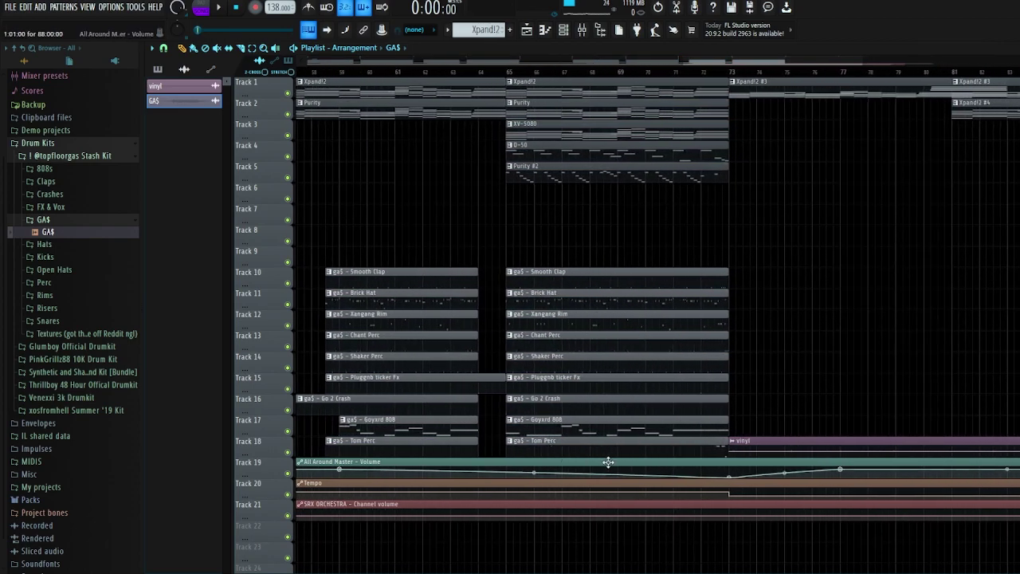
{"action": "scroll", "coordinate": [706, 462], "scroll_direction": "down", "scroll_amount": 3}
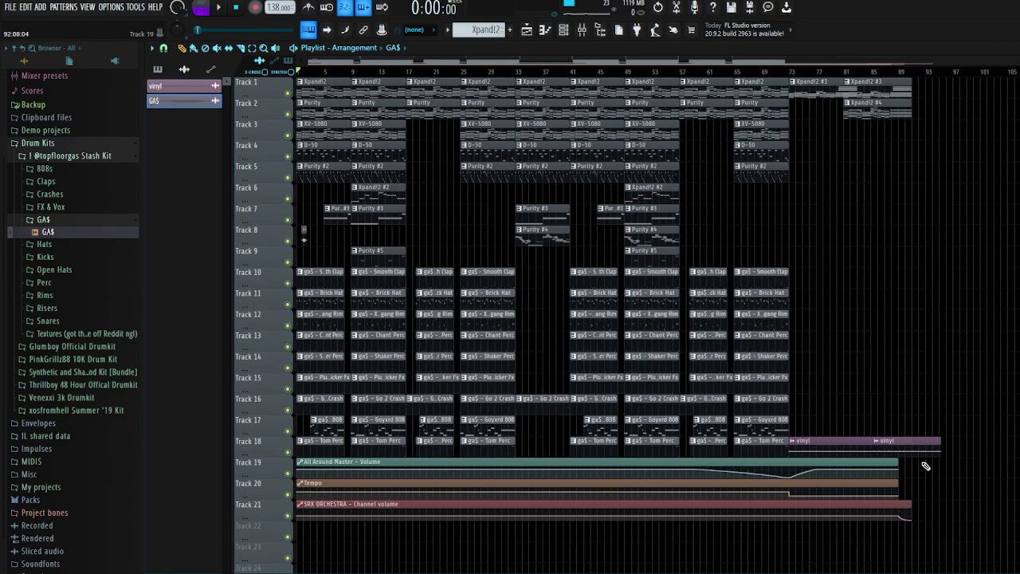
{"action": "scroll", "coordinate": [908, 402], "scroll_direction": "up", "scroll_amount": 3}
{"action": "left_click_drag", "start_coordinate": [932, 455], "coordinate": [682, 73]}
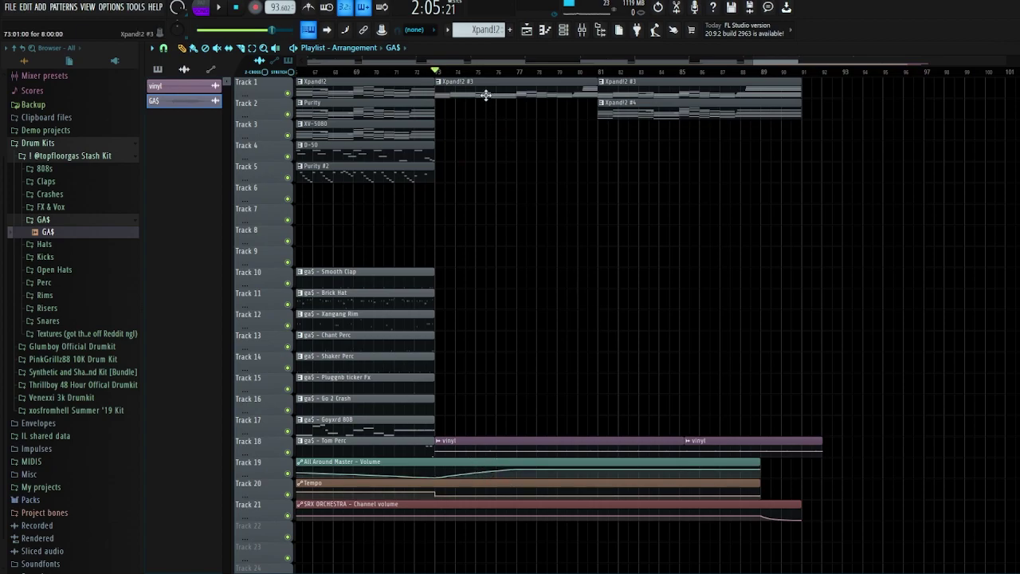
Open the outro's Xpand!2 #3 pattern, examine the LABS Soft Piano instrument and its piano roll notes, and return to the playlist
{"action": "double_click", "coordinate": [484, 83]}
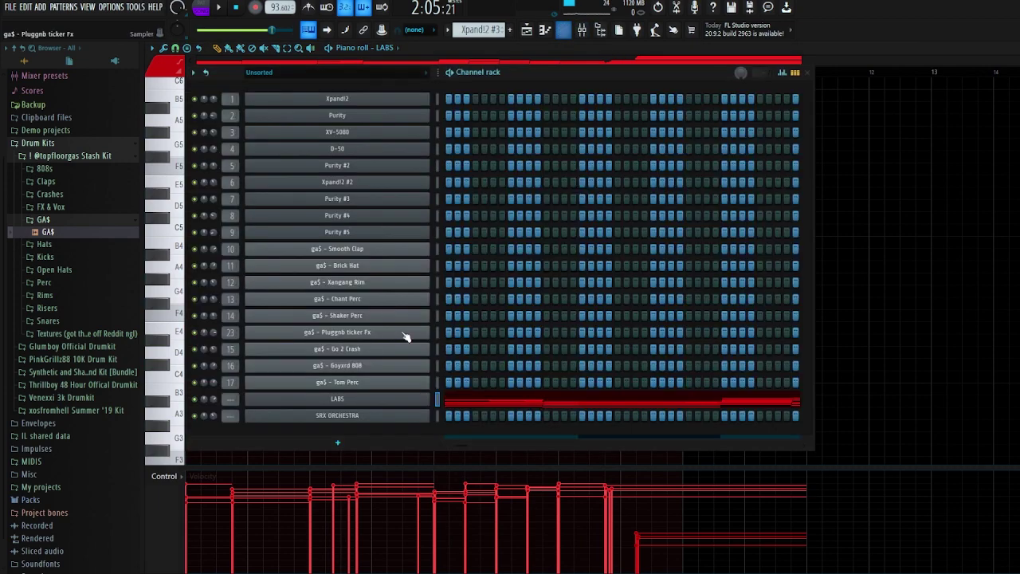
{"action": "key", "text": "F6"}
{"action": "left_click", "coordinate": [341, 405]}
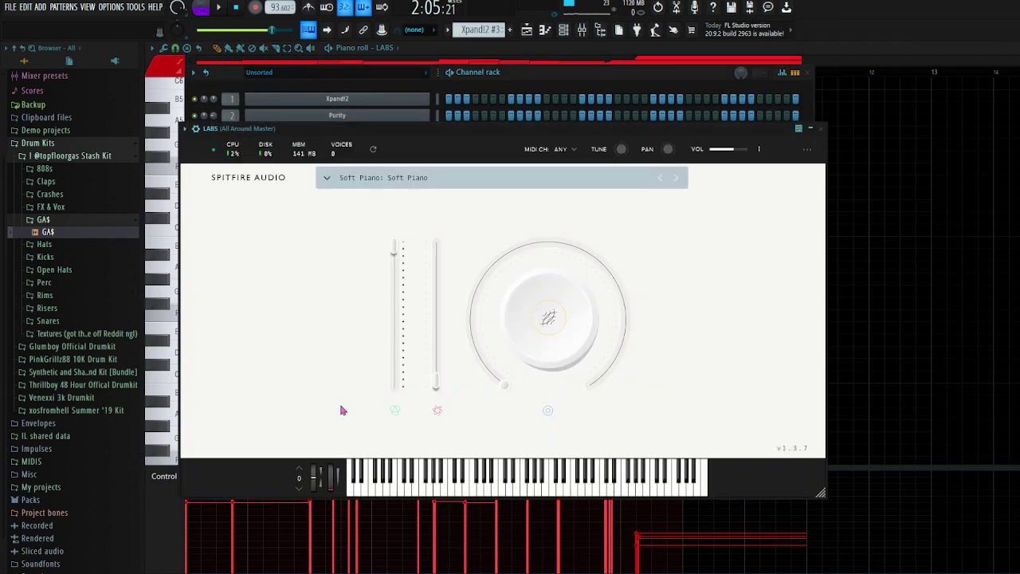
{"action": "left_click", "coordinate": [929, 174]}
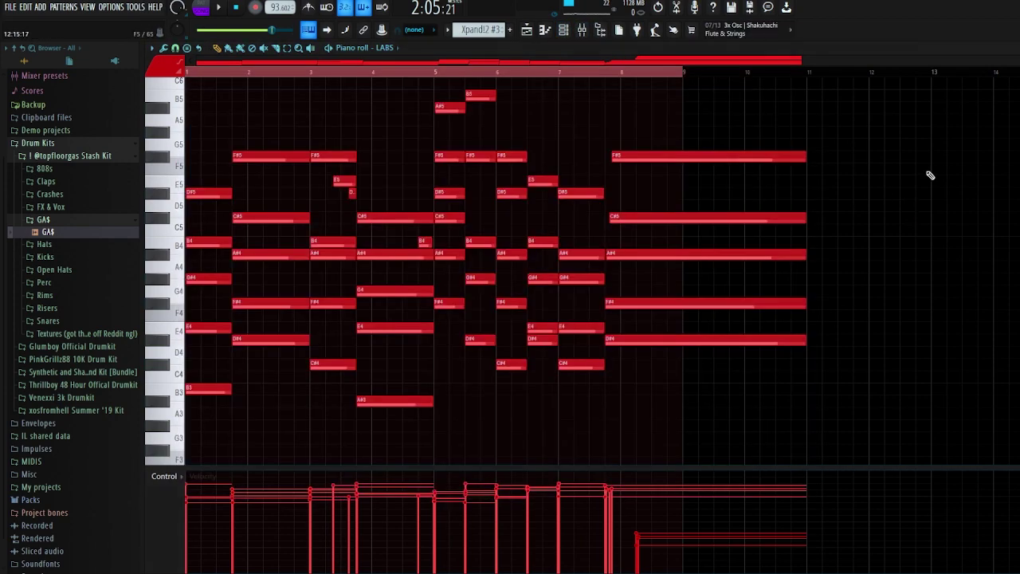
{"action": "key", "text": "Escape"}
{"action": "left_click", "coordinate": [867, 289]}
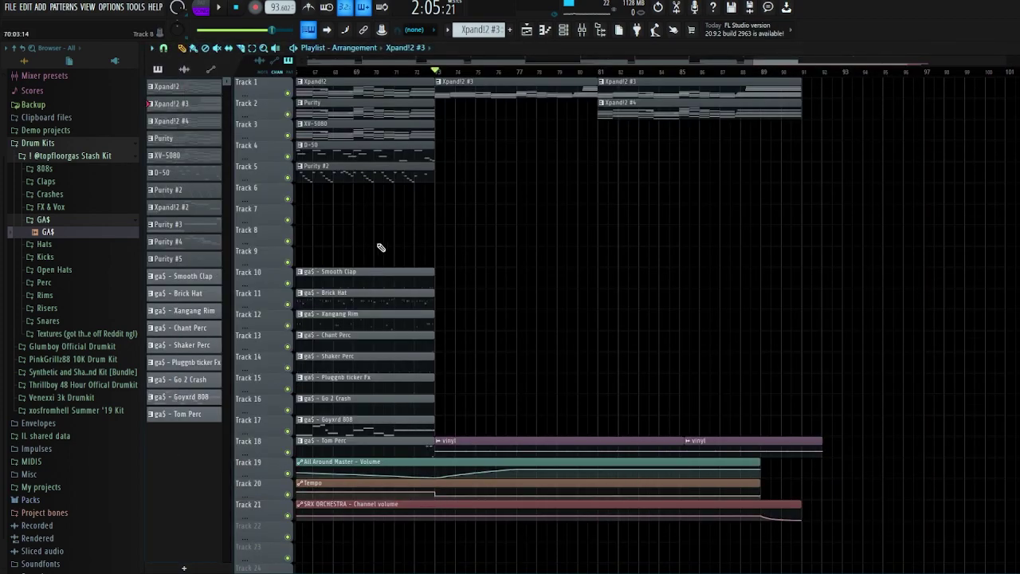
Open the outro's Xpand!2 #4 pattern, examine its SRX ORCHESTRA notes and instrument patch, and return to the playlist
{"action": "double_click", "coordinate": [664, 110]}
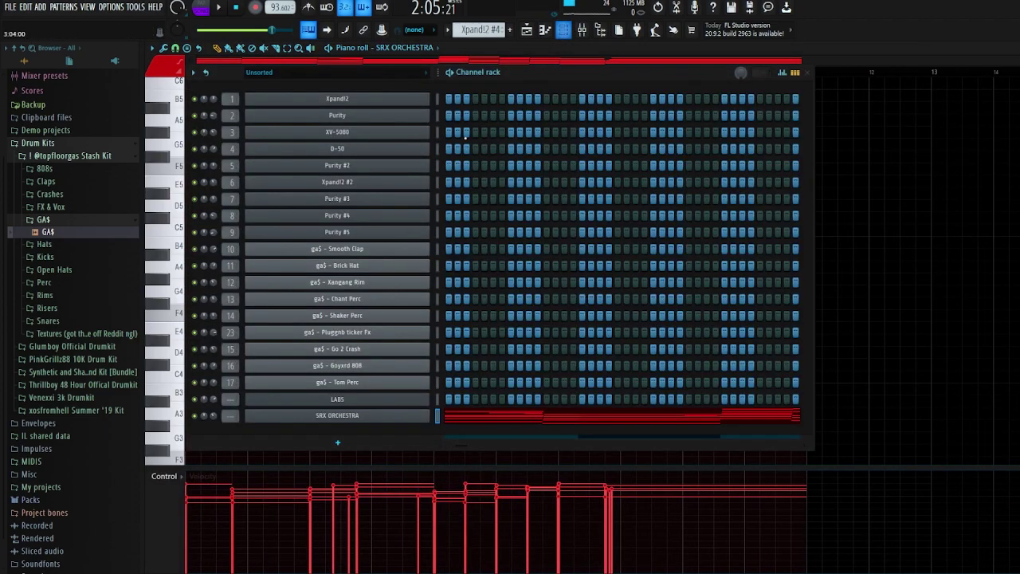
{"action": "left_click", "coordinate": [563, 30]}
{"action": "left_click", "coordinate": [345, 417]}
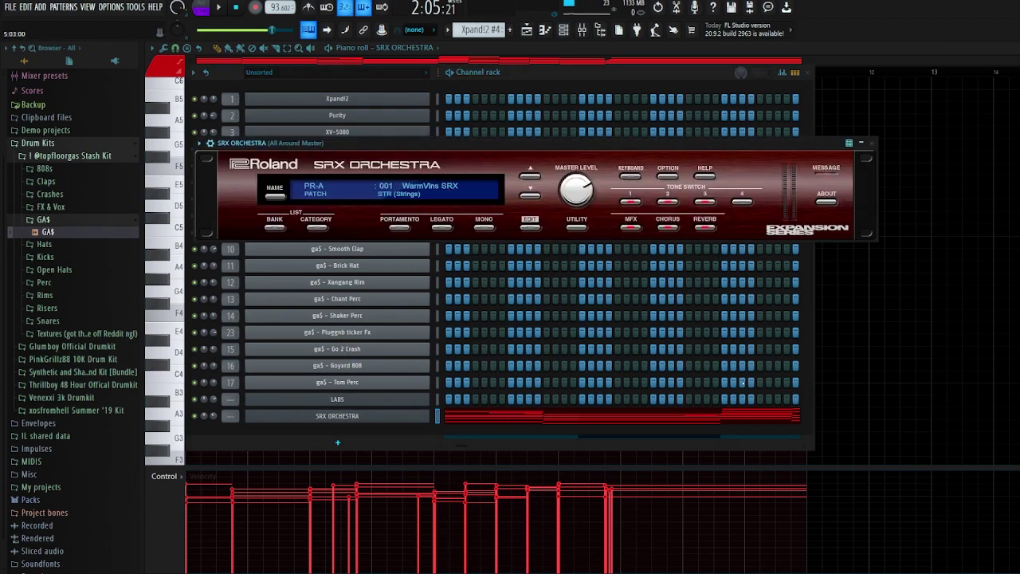
{"action": "left_click", "coordinate": [925, 235]}
{"action": "left_click", "coordinate": [1014, 48]}
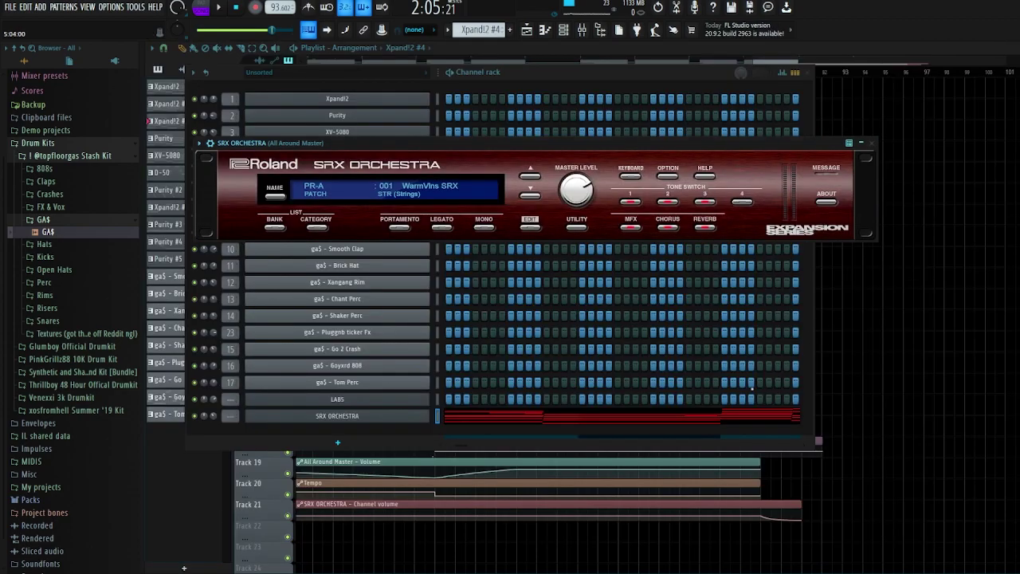
{"action": "left_click", "coordinate": [905, 405]}
Examine the closing SRX ORCHESTRA channel volume automation and select both vinyl clips on Track 18
{"action": "scroll", "coordinate": [803, 525], "scroll_direction": "up", "scroll_amount": 3}
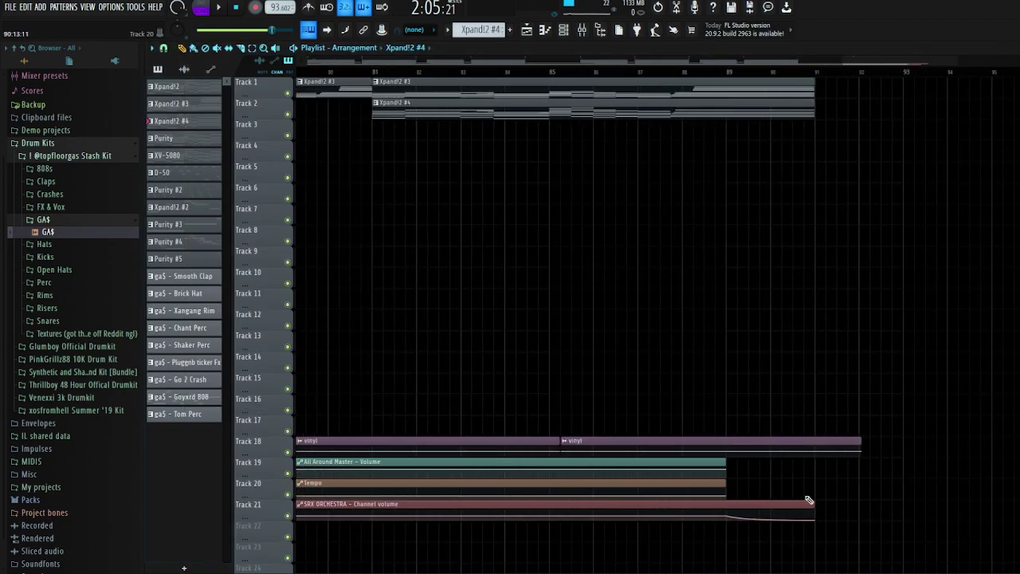
{"action": "scroll", "coordinate": [812, 470], "scroll_direction": "down", "scroll_amount": 3}
{"action": "left_click_drag", "start_coordinate": [853, 449], "coordinate": [535, 416]}
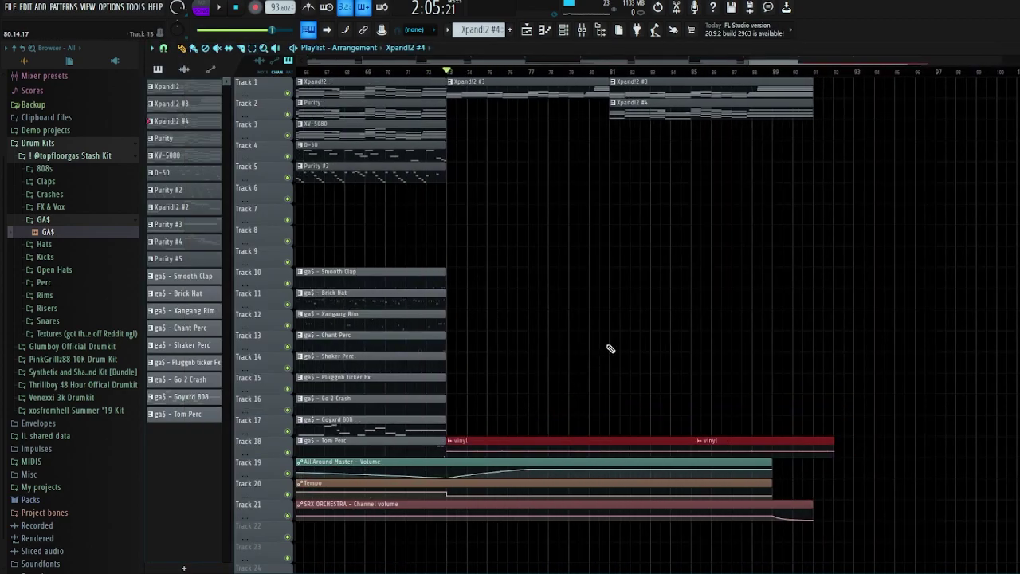